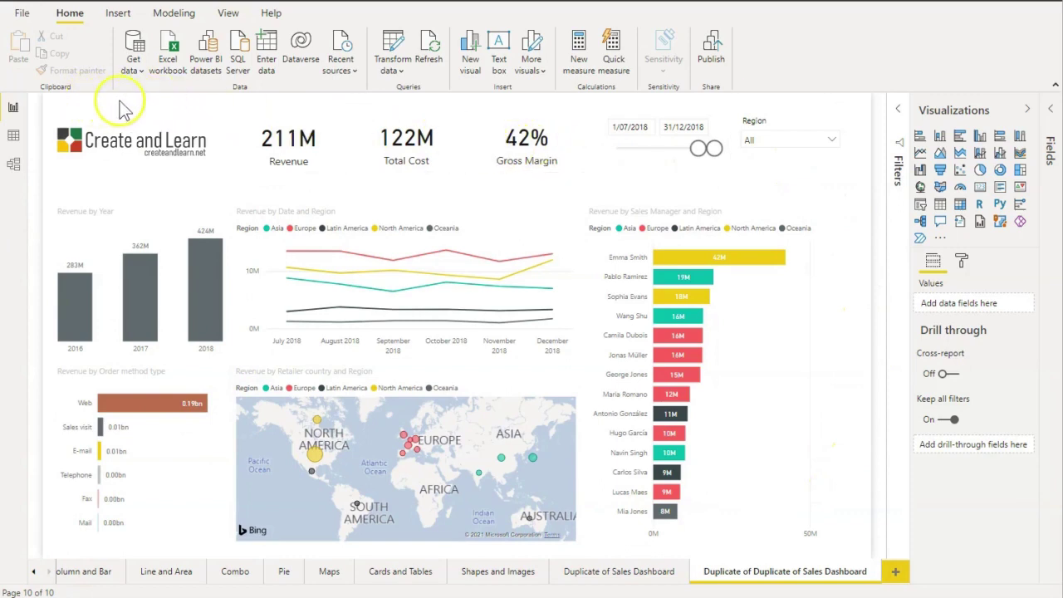
- Select the page and the map, then switch to the finished 'Changed' report window for comparison
click(226, 189)
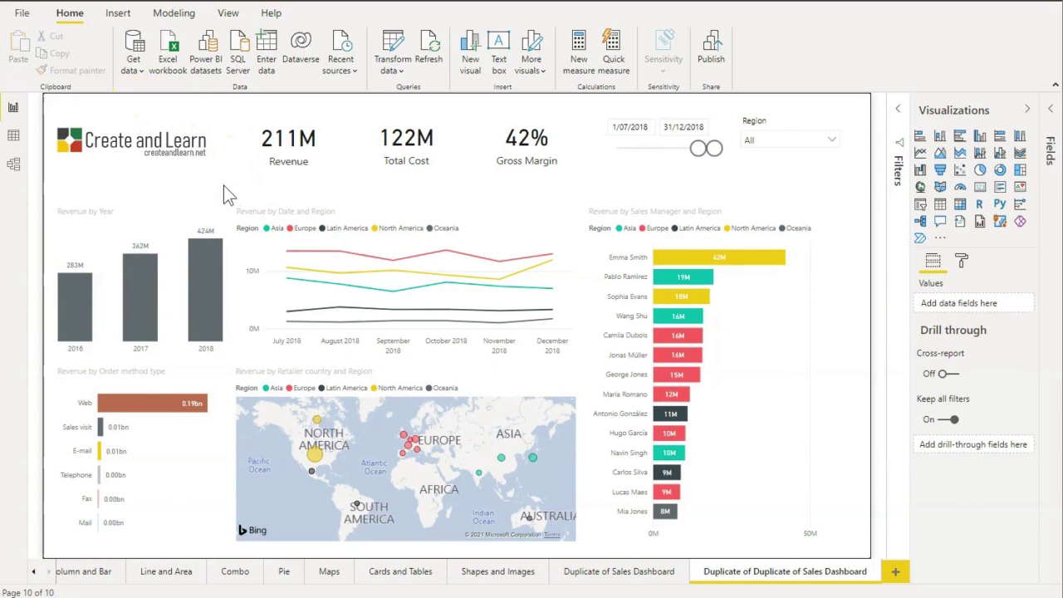
click(229, 185)
click(320, 497)
click(334, 497)
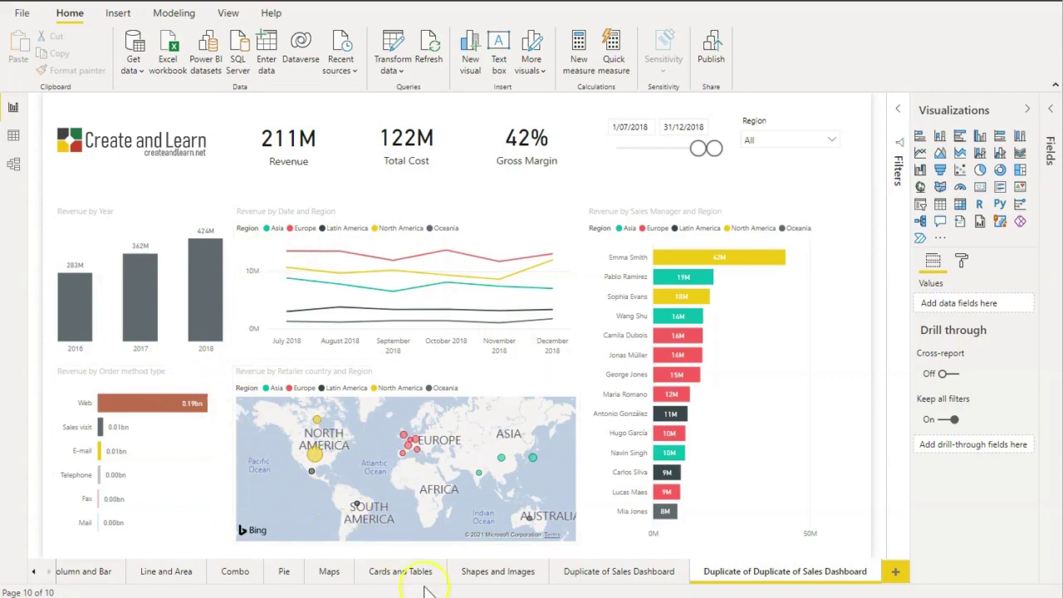
mouse_move(486, 592)
click(588, 574)
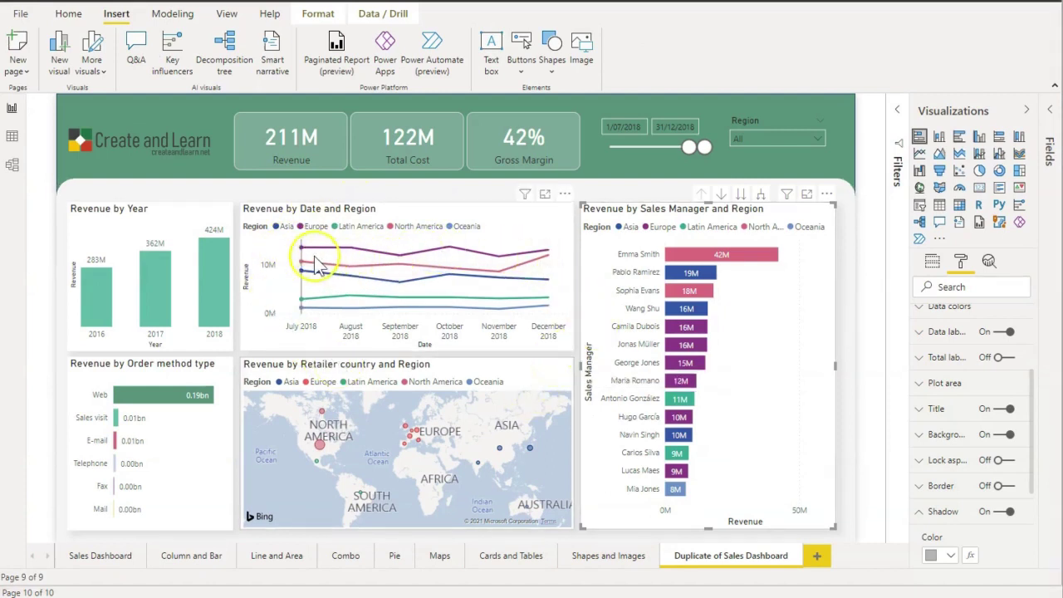
mouse_move(319, 264)
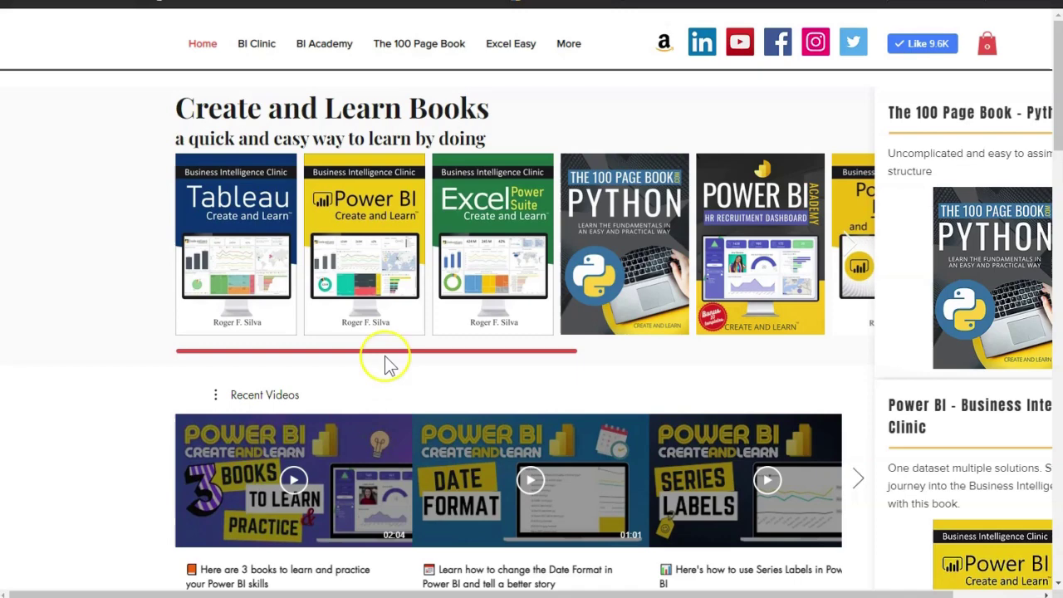
scroll(385, 356, down, 2)
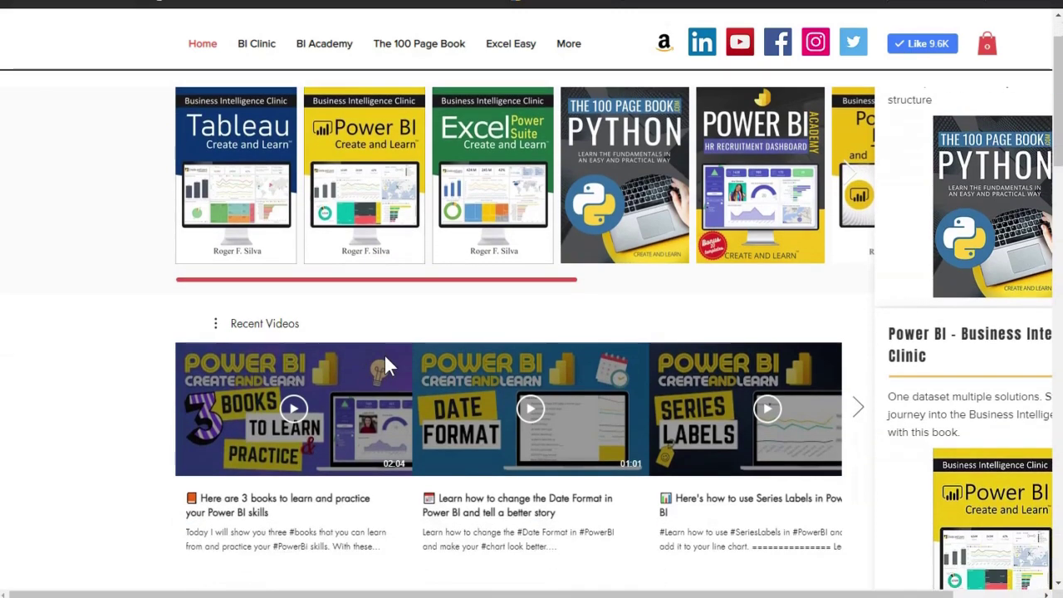
scroll(384, 356, down, 6)
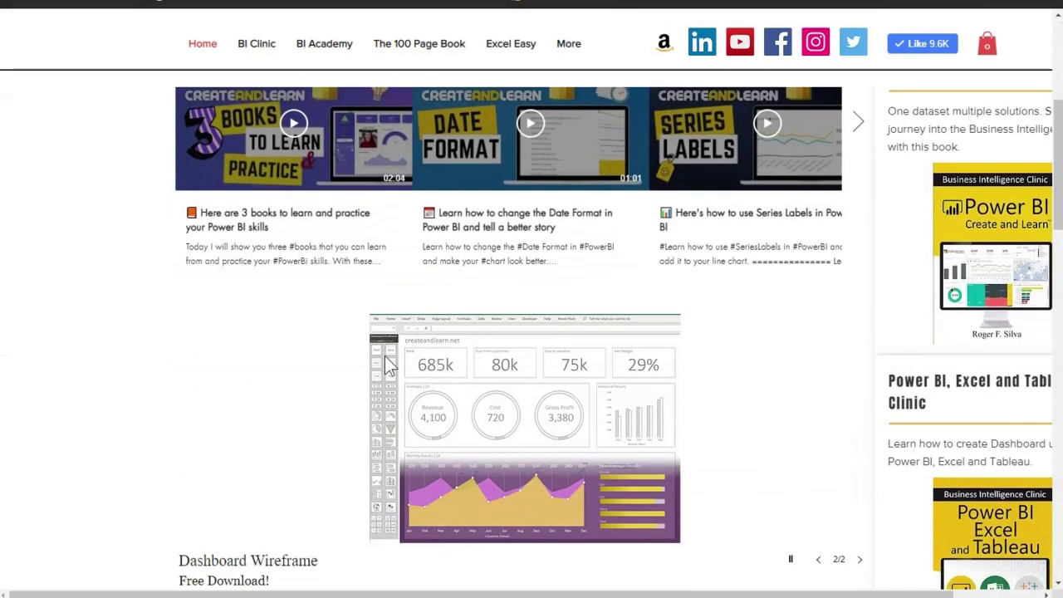
scroll(385, 357, down, 5)
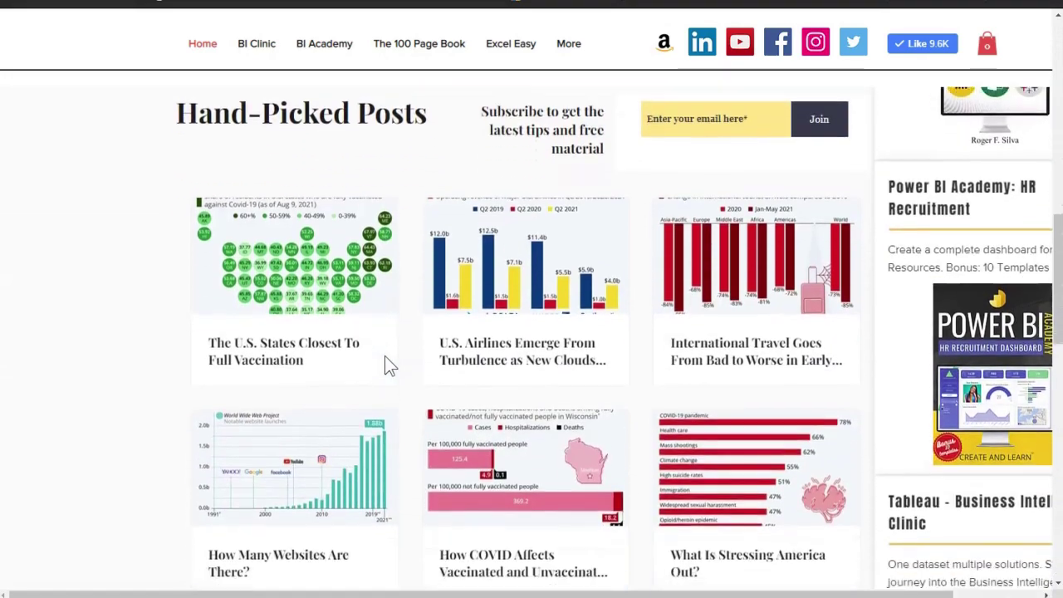
scroll(385, 365, down, 2)
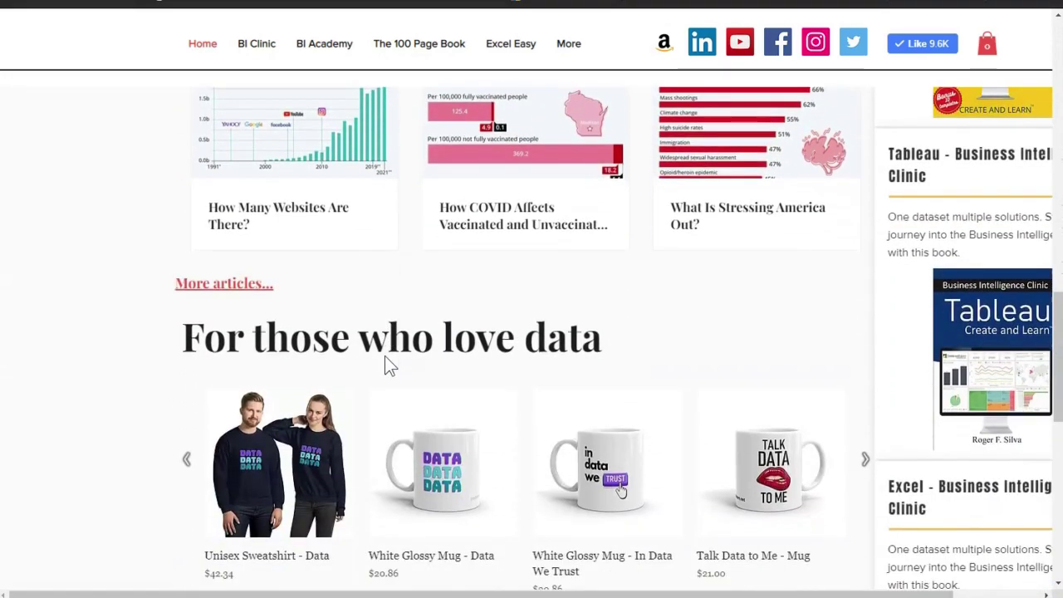
scroll(385, 366, up, 4)
scroll(384, 355, up, 6)
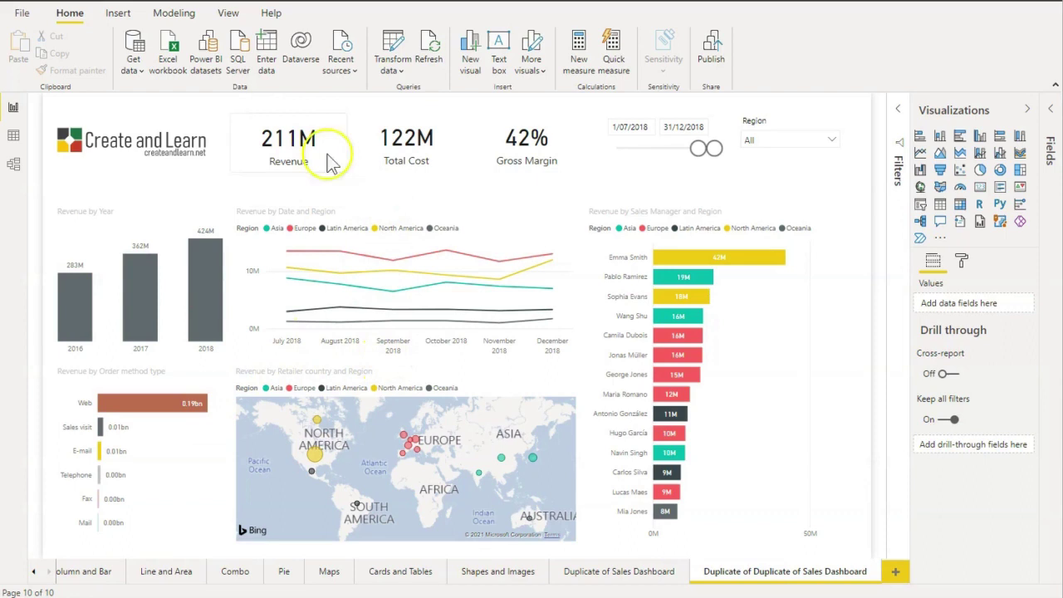
- Apply the Executive theme from the View tab's theme gallery
click(229, 14)
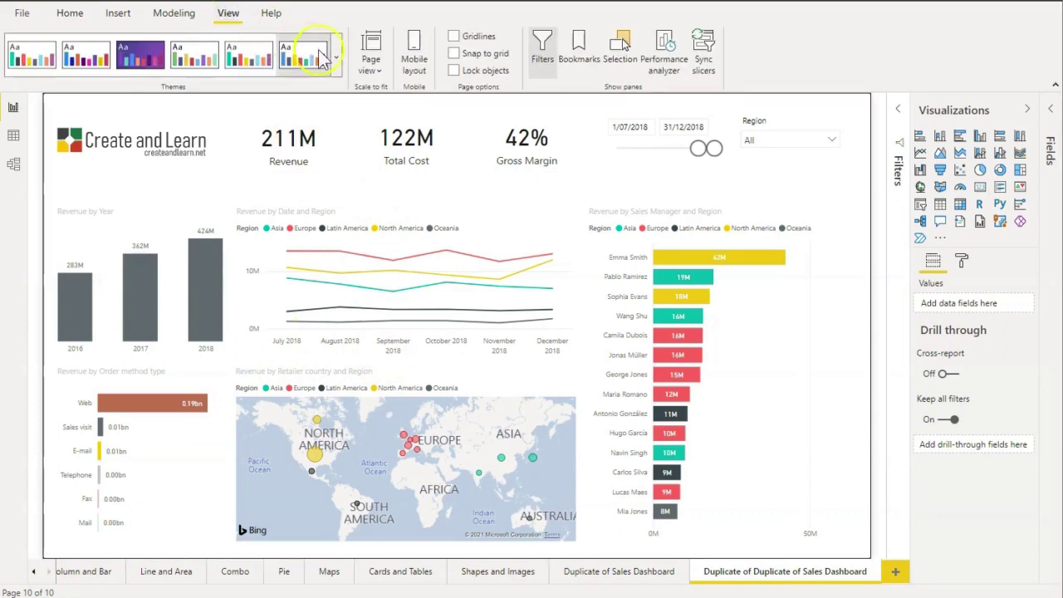
click(336, 58)
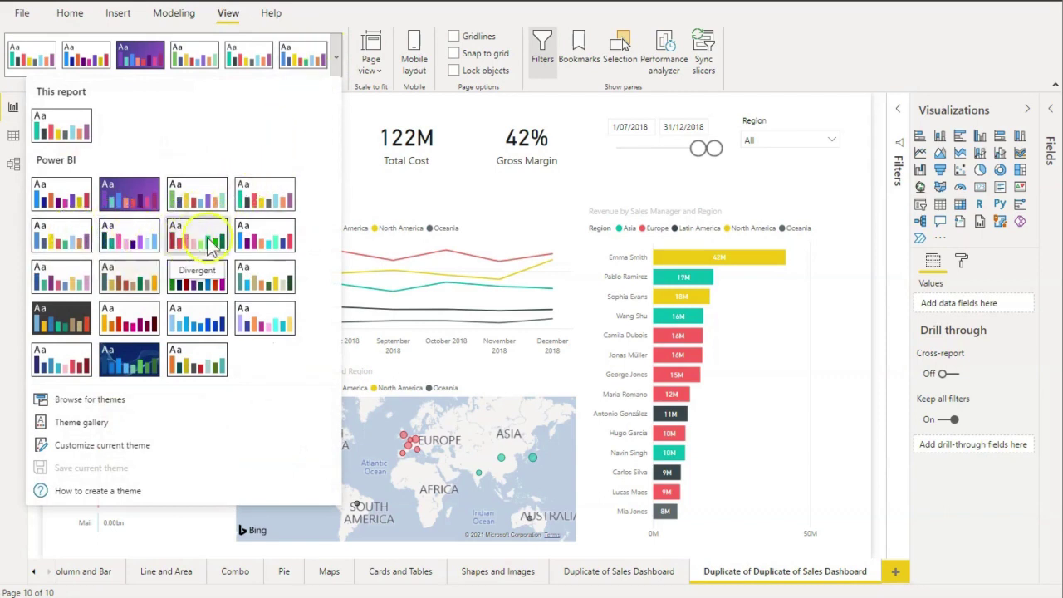
click(73, 283)
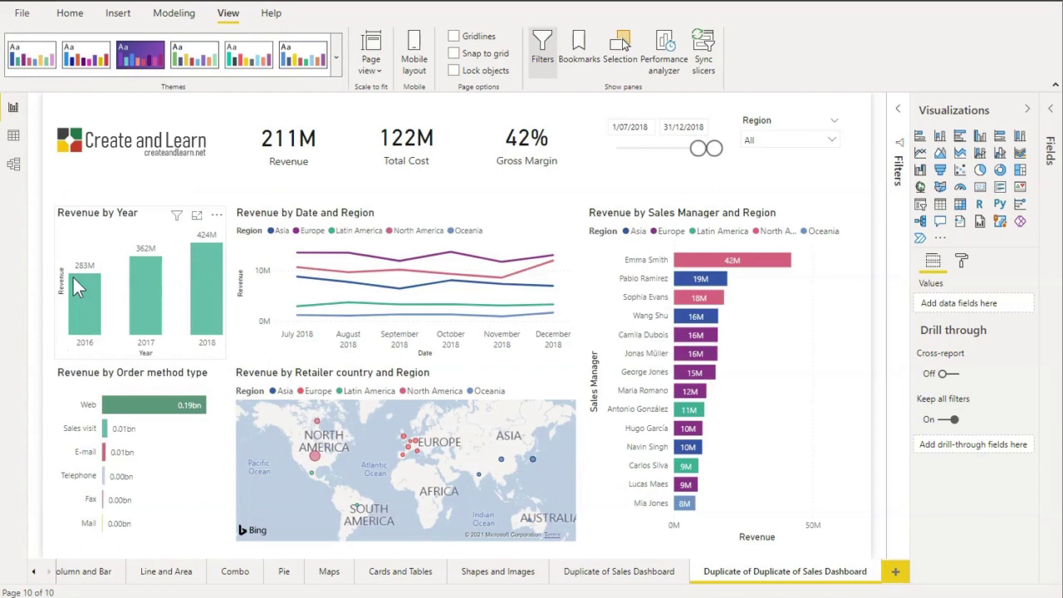
- Set the report page background colour to light grey #F4F4F4
click(879, 259)
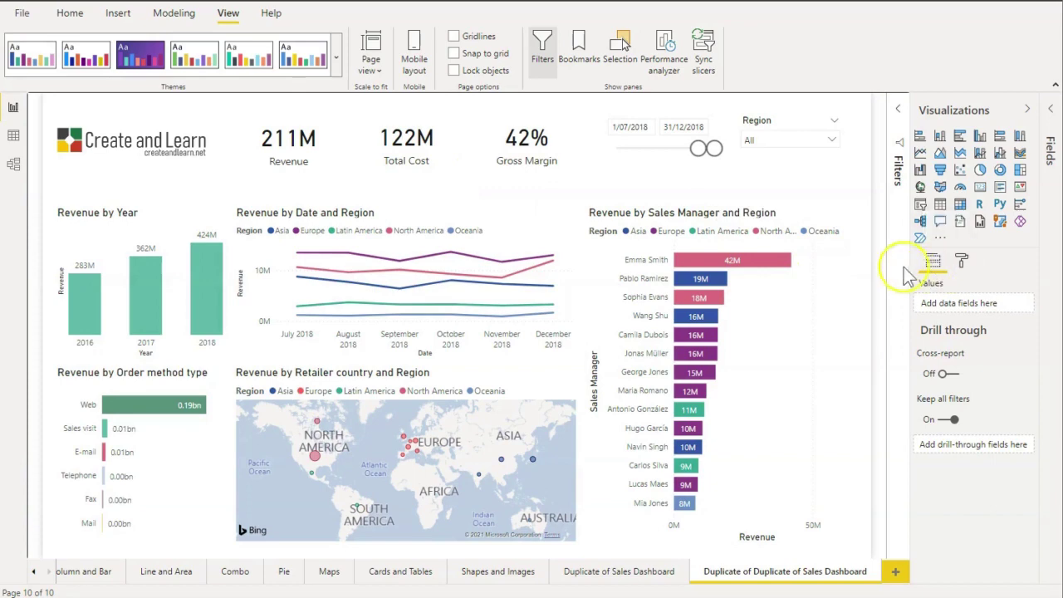
click(868, 305)
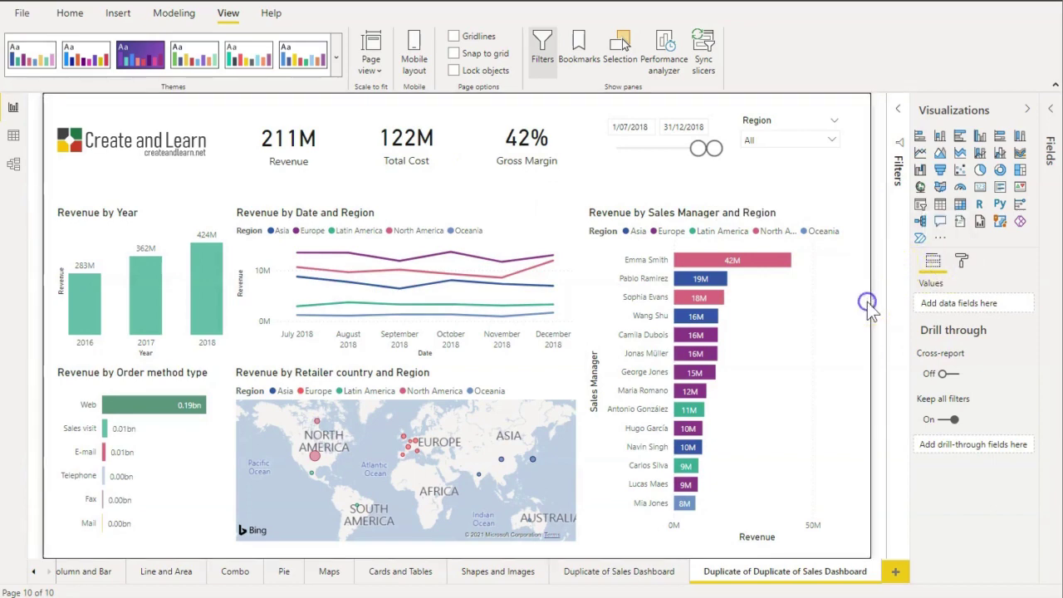
click(962, 260)
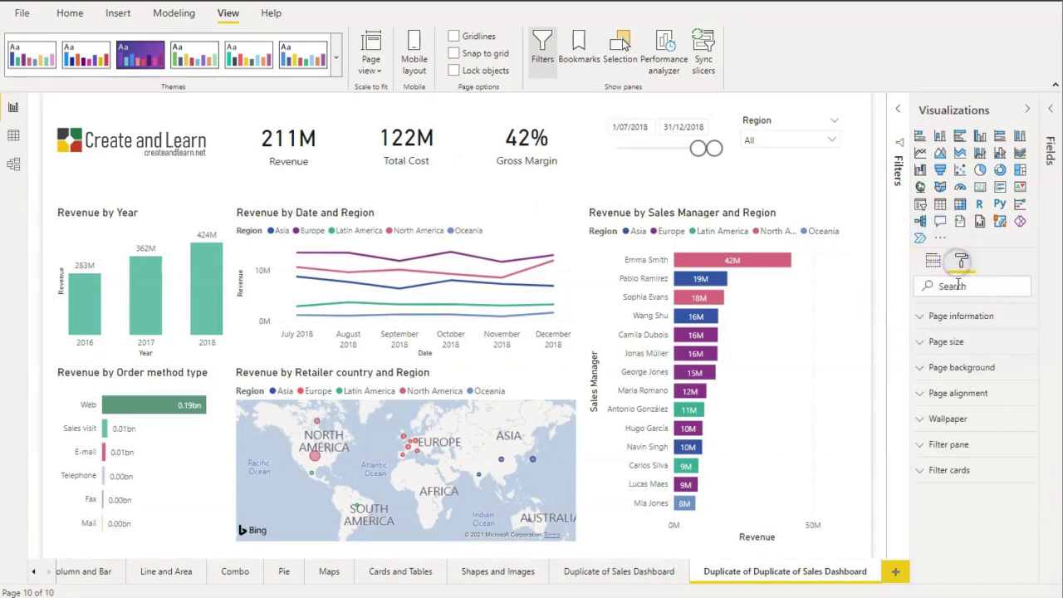
click(948, 371)
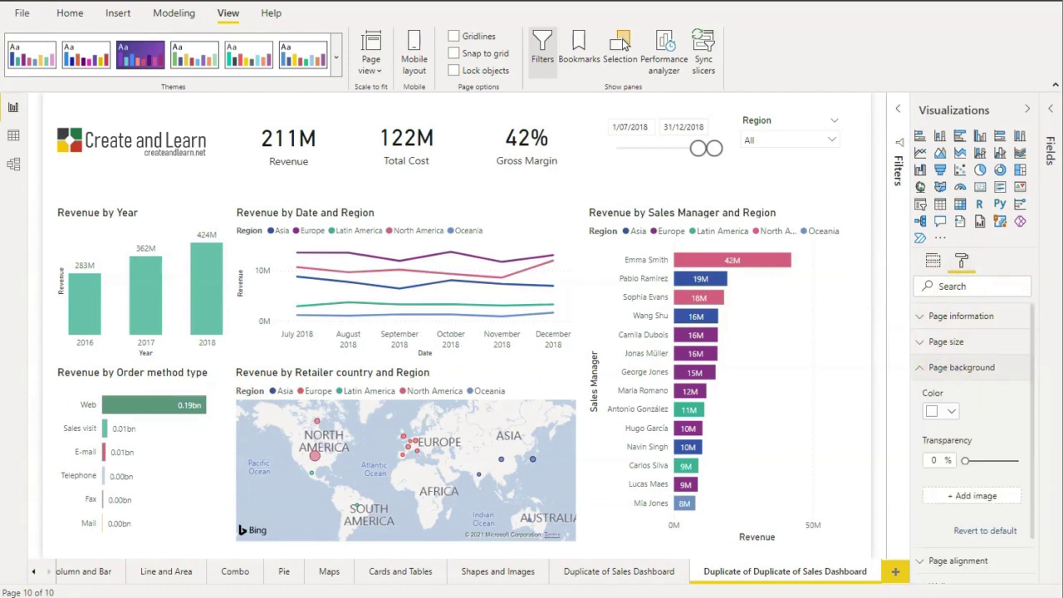
click(955, 414)
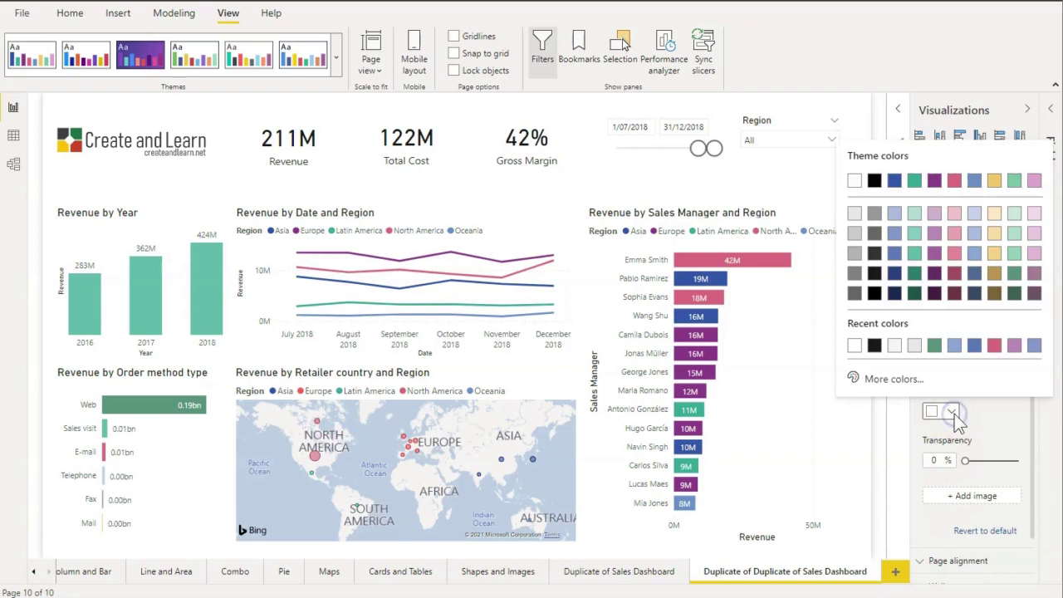
click(896, 346)
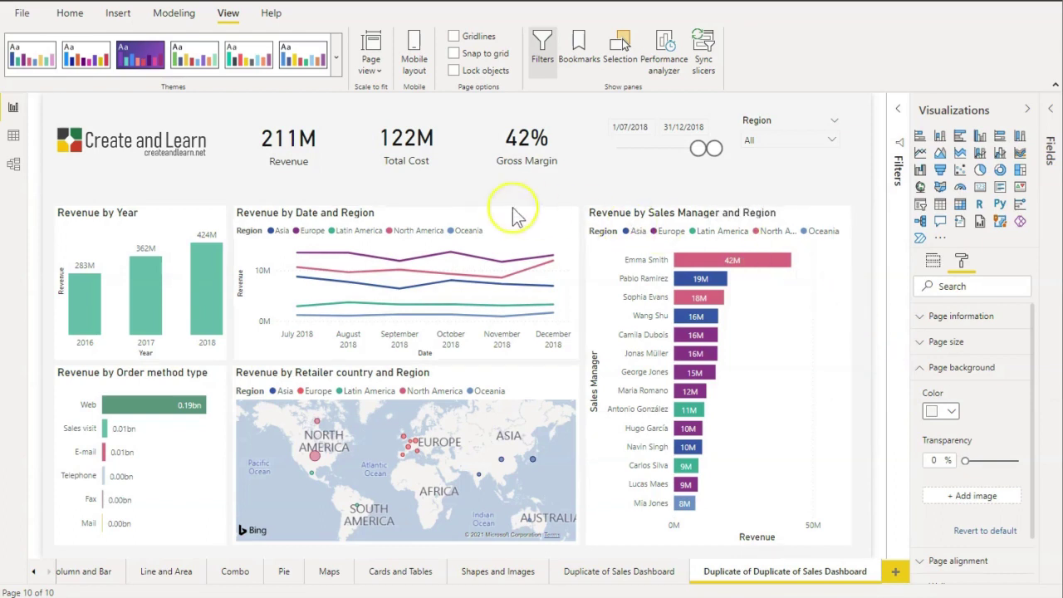
- Insert a rectangle shape and stretch it across the top of the page as a header band
click(121, 15)
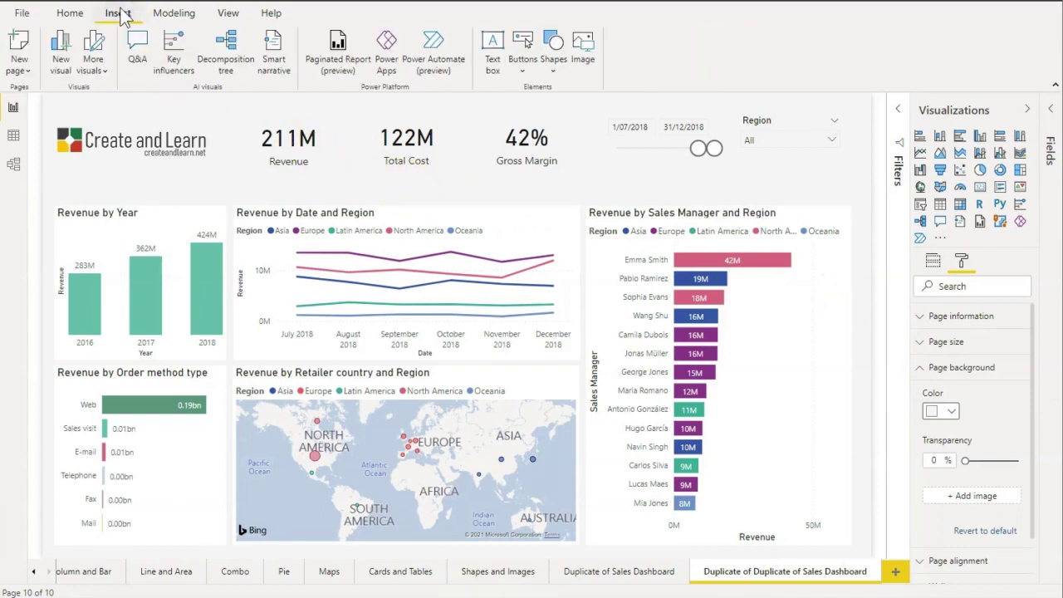
click(562, 80)
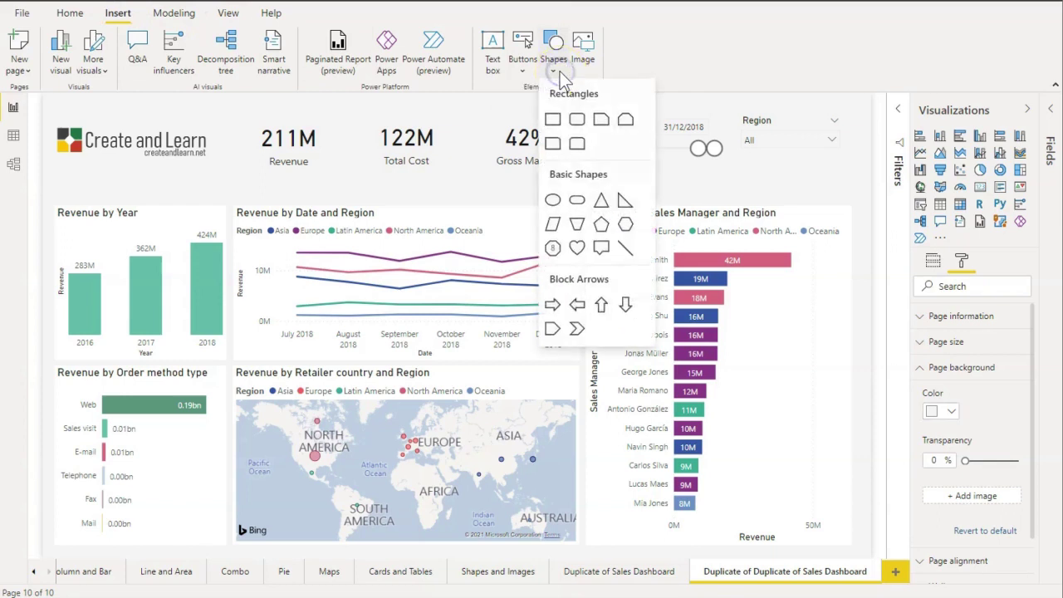
click(553, 118)
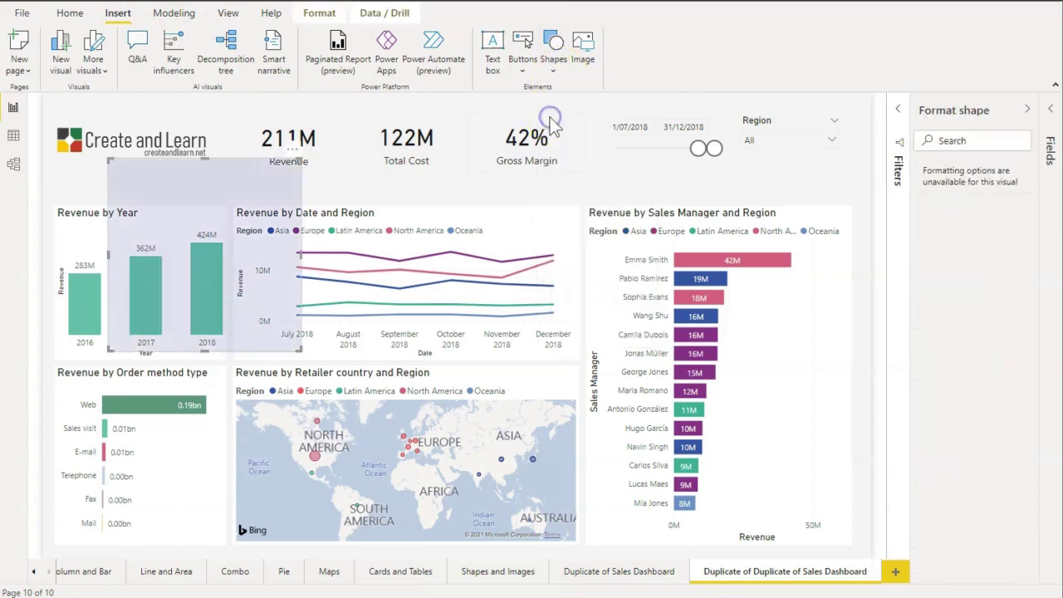
drag(209, 229, 144, 165)
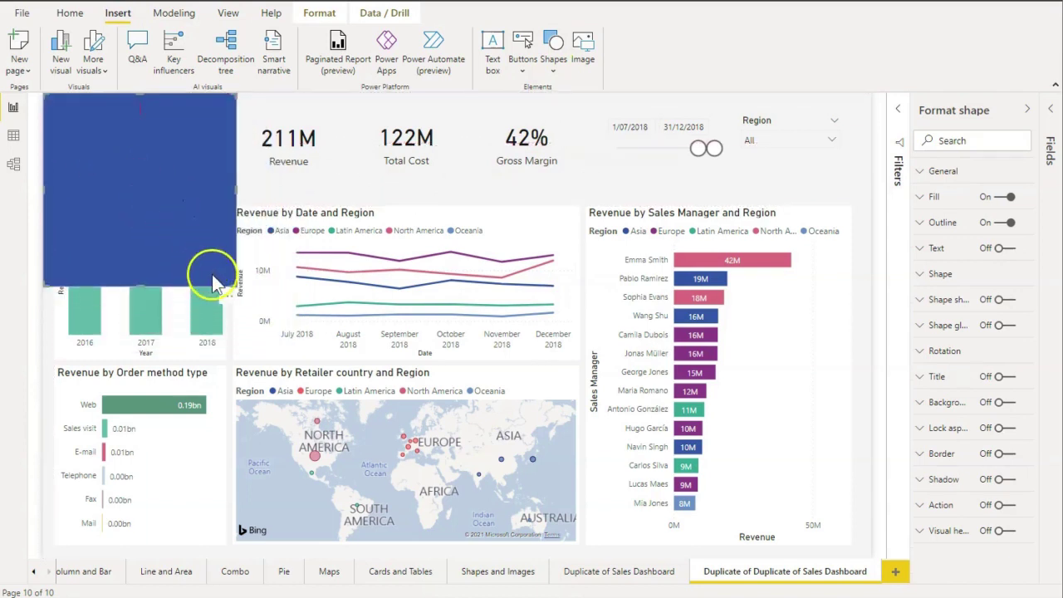
drag(233, 283, 890, 208)
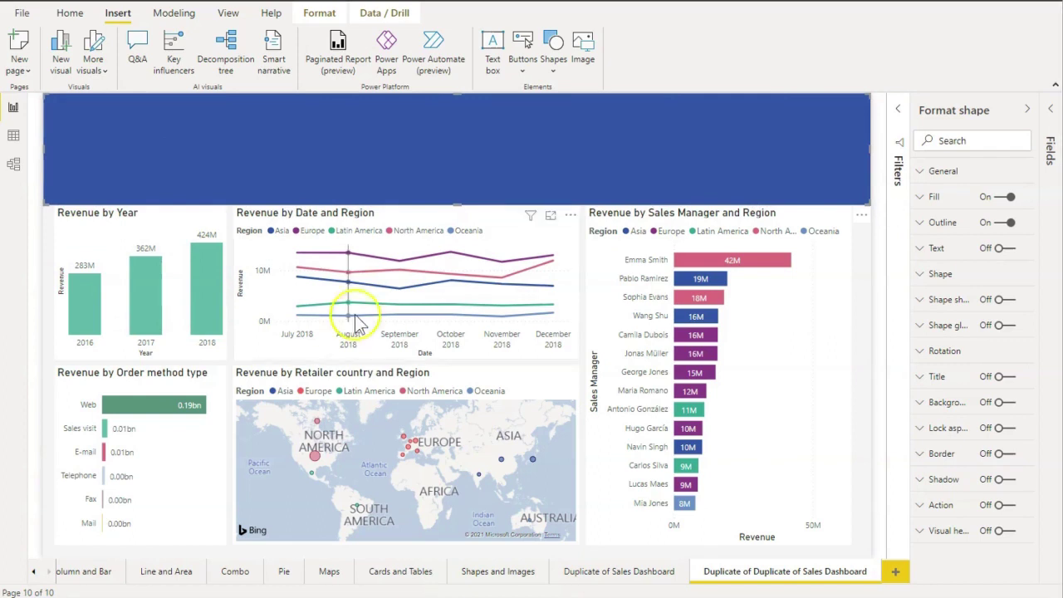
drag(456, 205, 457, 254)
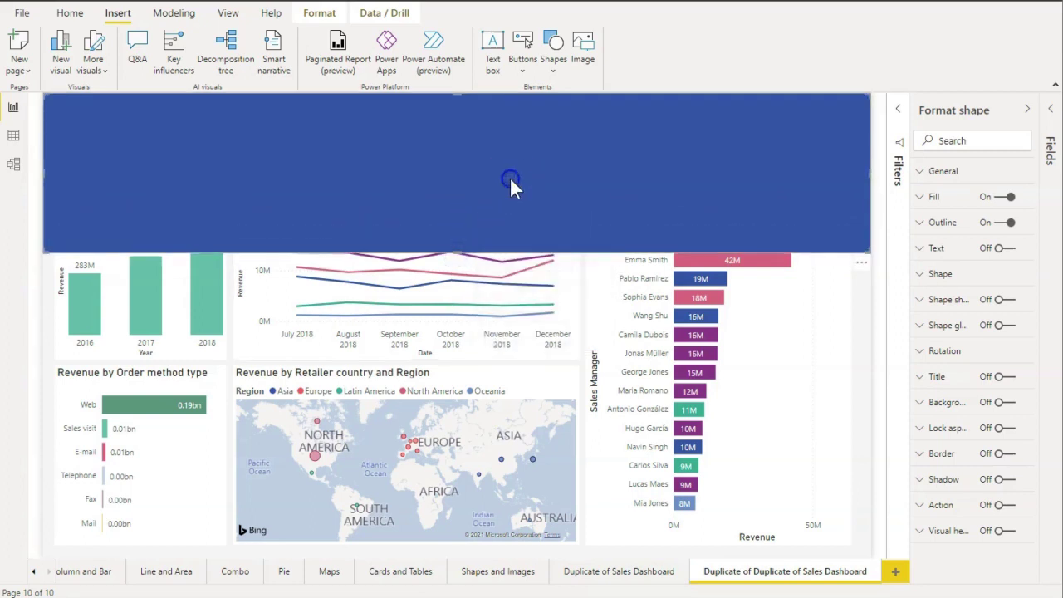
- Fill the header rectangle with green
click(920, 199)
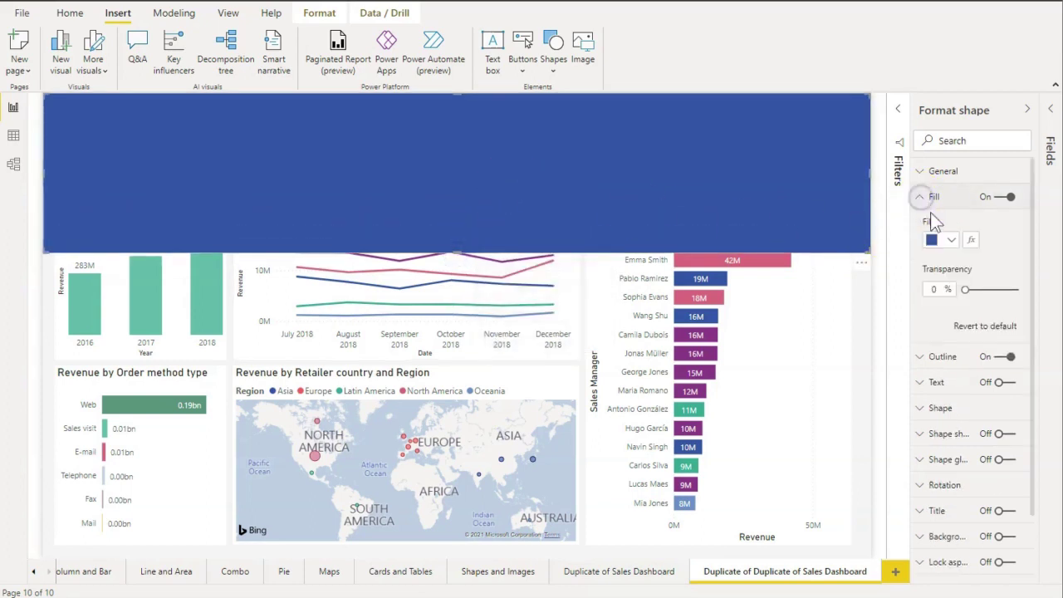
click(949, 240)
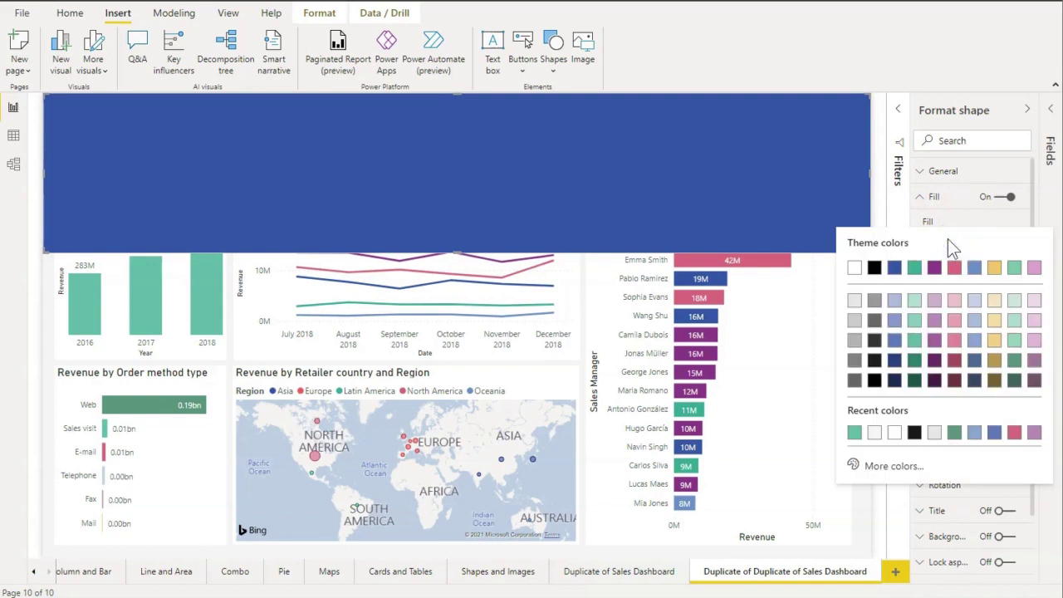
click(1016, 359)
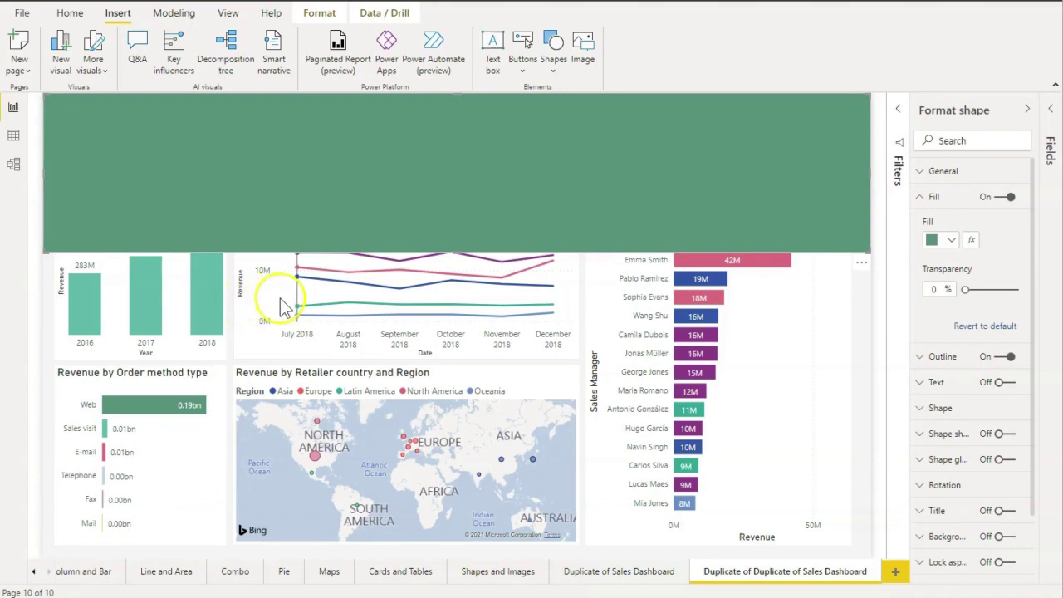
- Show the Selection pane and pick the green header shape in the layer list
mouse_move(287, 305)
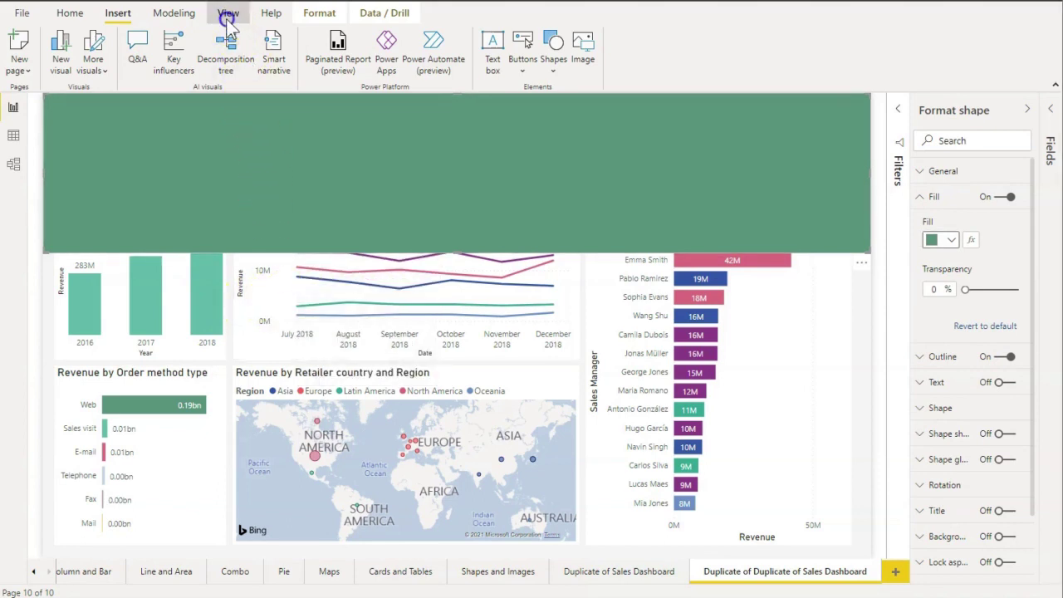
click(229, 17)
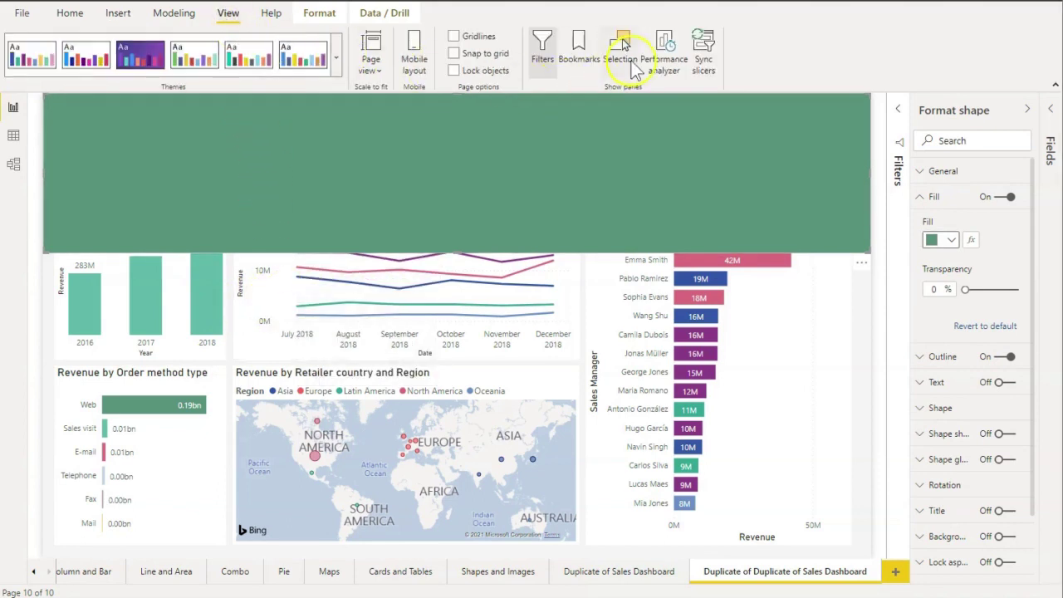
click(629, 58)
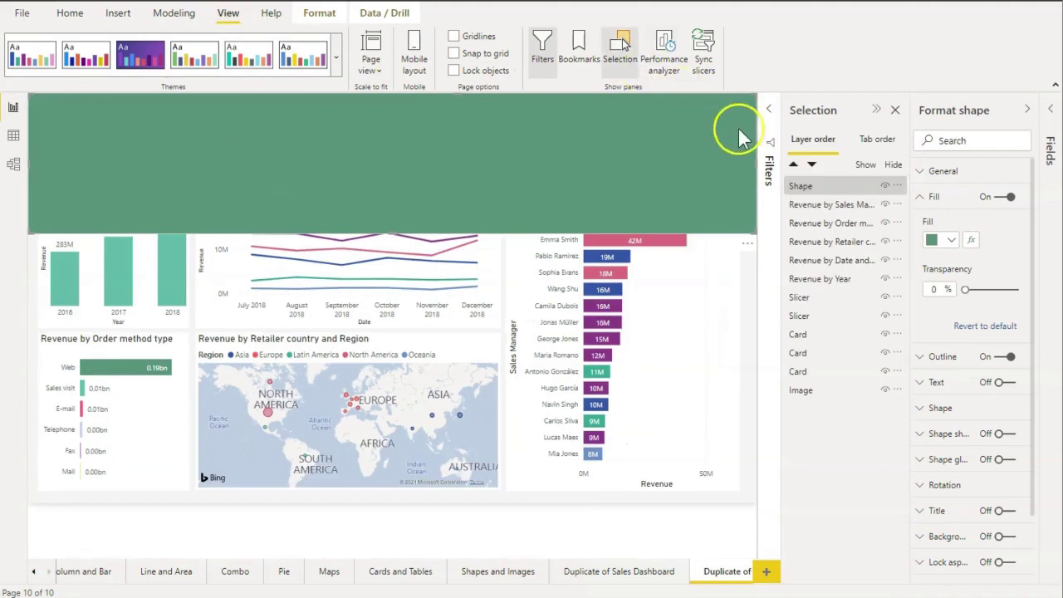
click(803, 188)
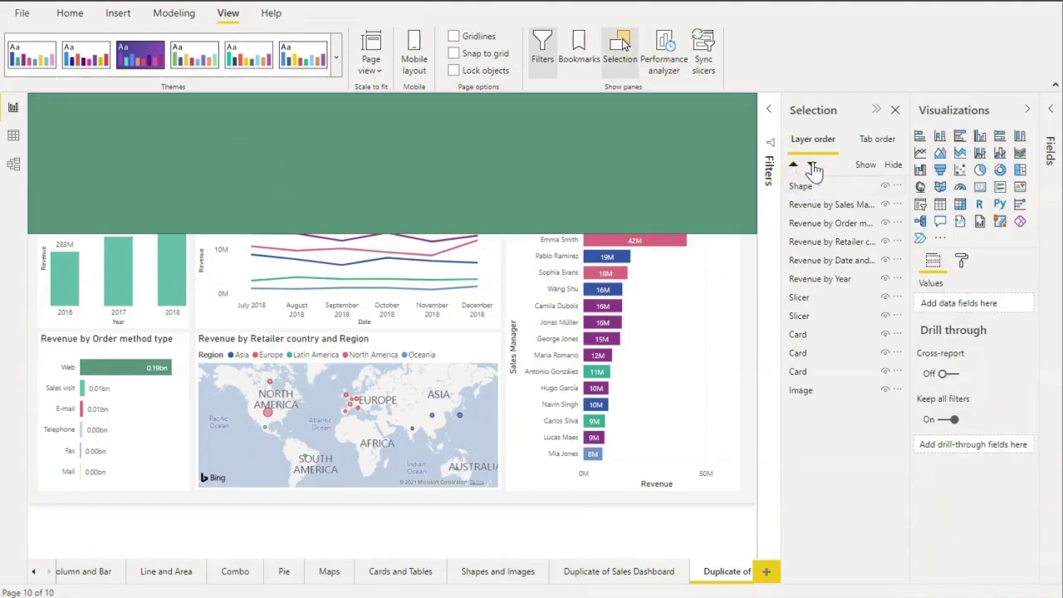
- Move the green header shape down to the very bottom of the layer order
click(806, 188)
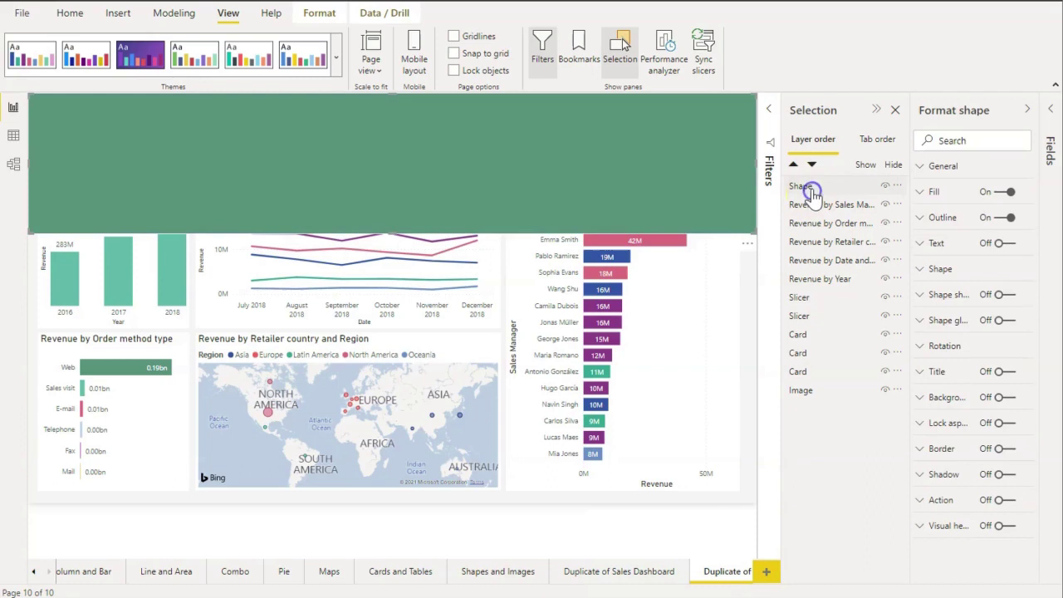
click(812, 165)
click(812, 165)
click(812, 166)
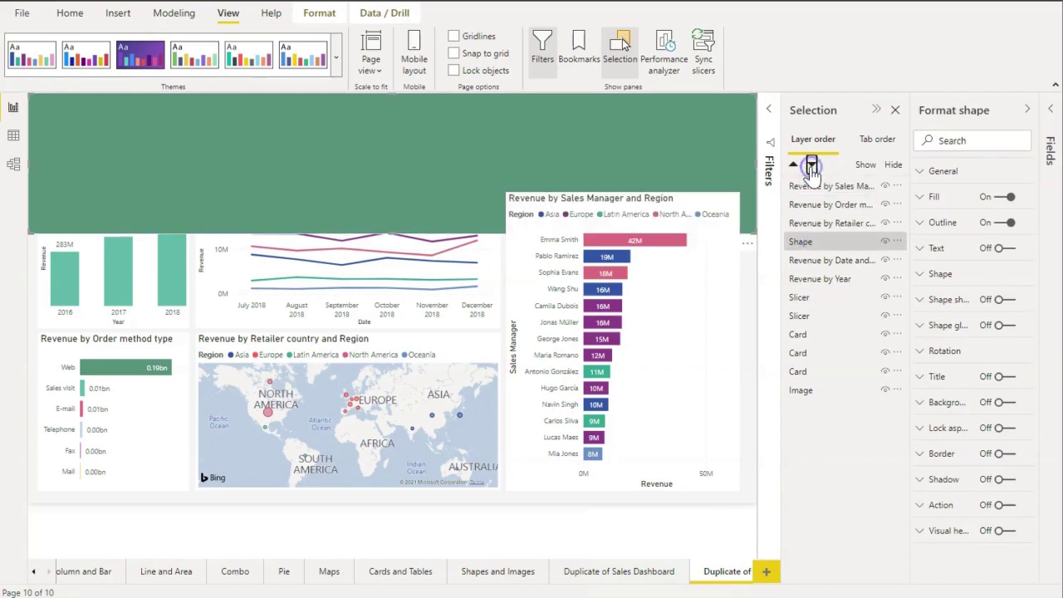
click(812, 165)
click(812, 165)
click(812, 165)
click(811, 165)
click(811, 165)
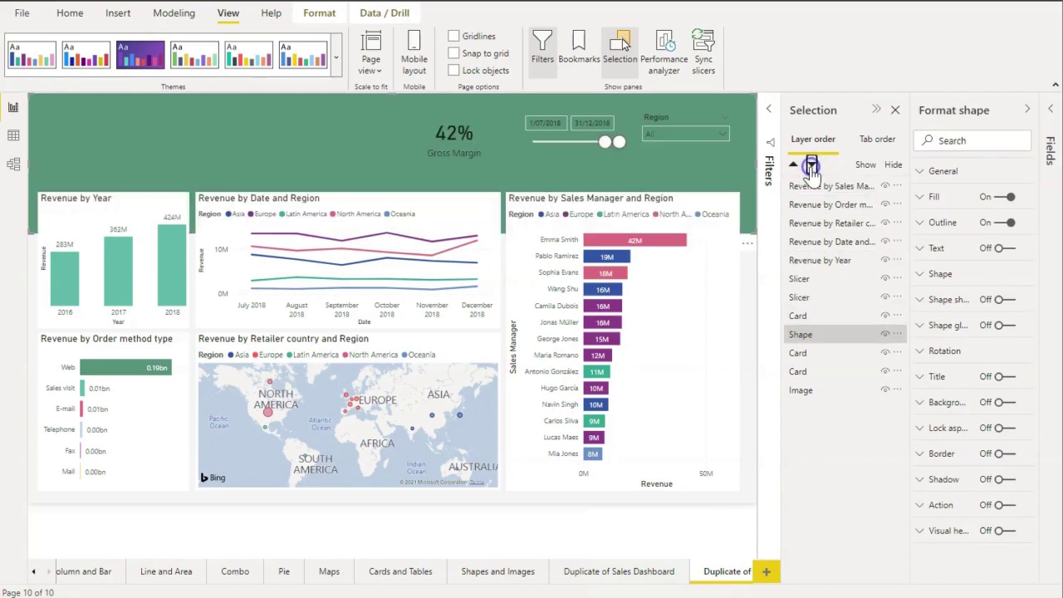
click(812, 165)
click(812, 166)
click(812, 166)
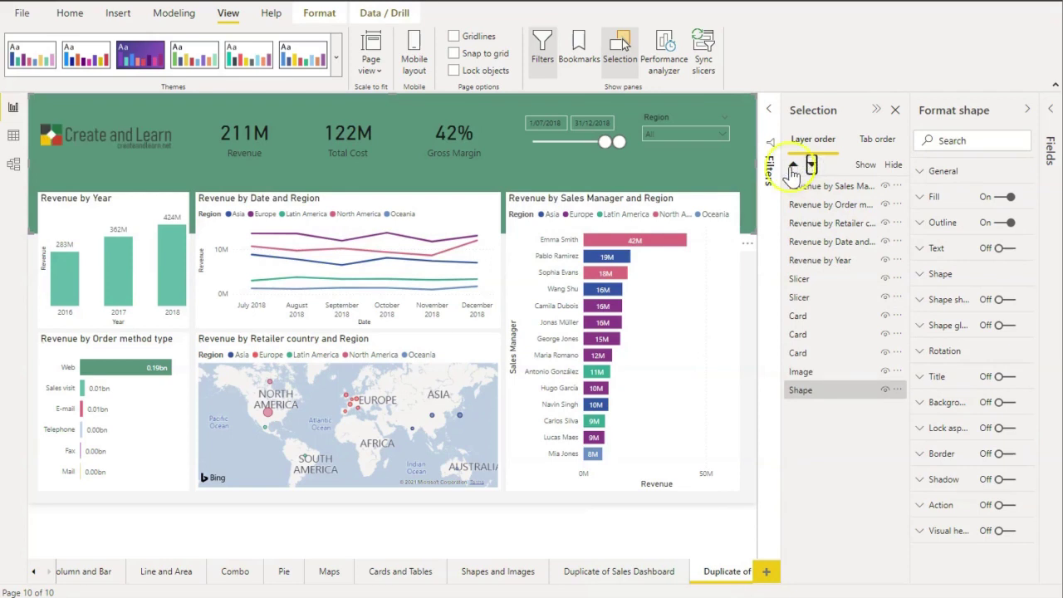
- Insert a rounded rectangle, stretch it over the report area and place it behind the charts
click(120, 14)
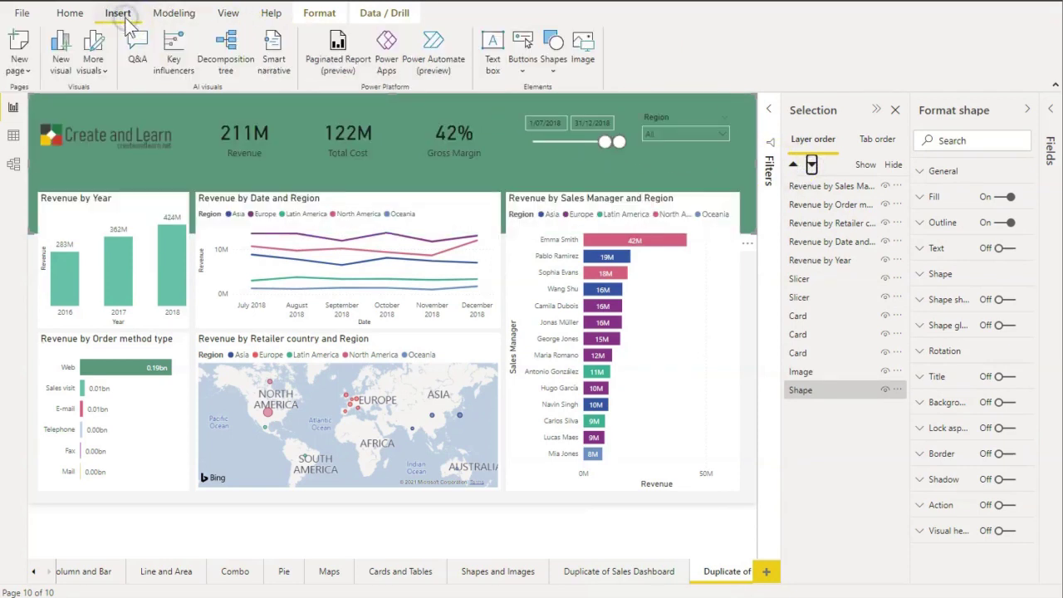
click(553, 72)
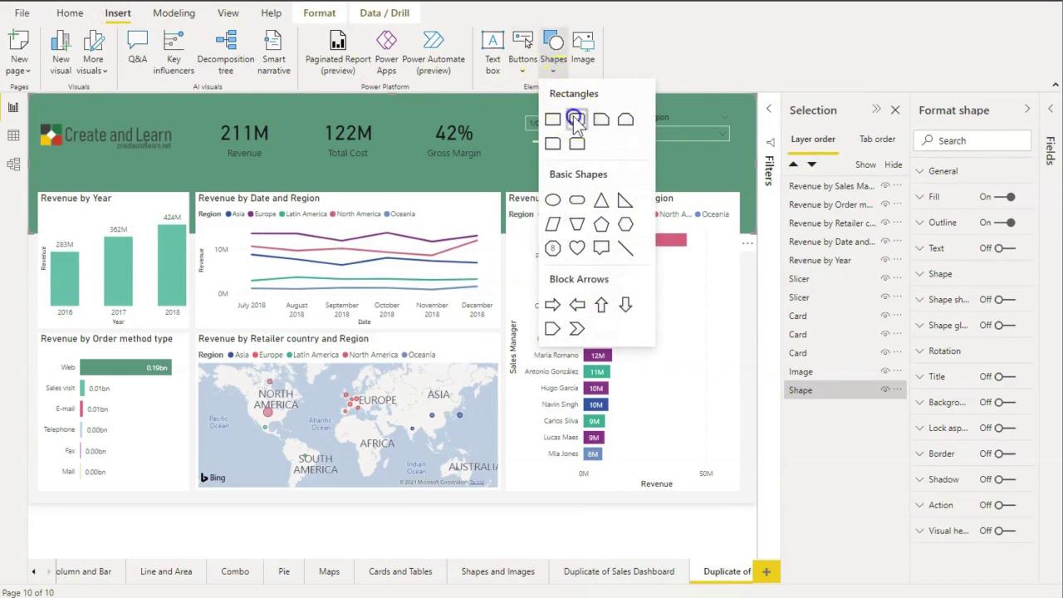
click(576, 118)
drag(141, 204, 82, 235)
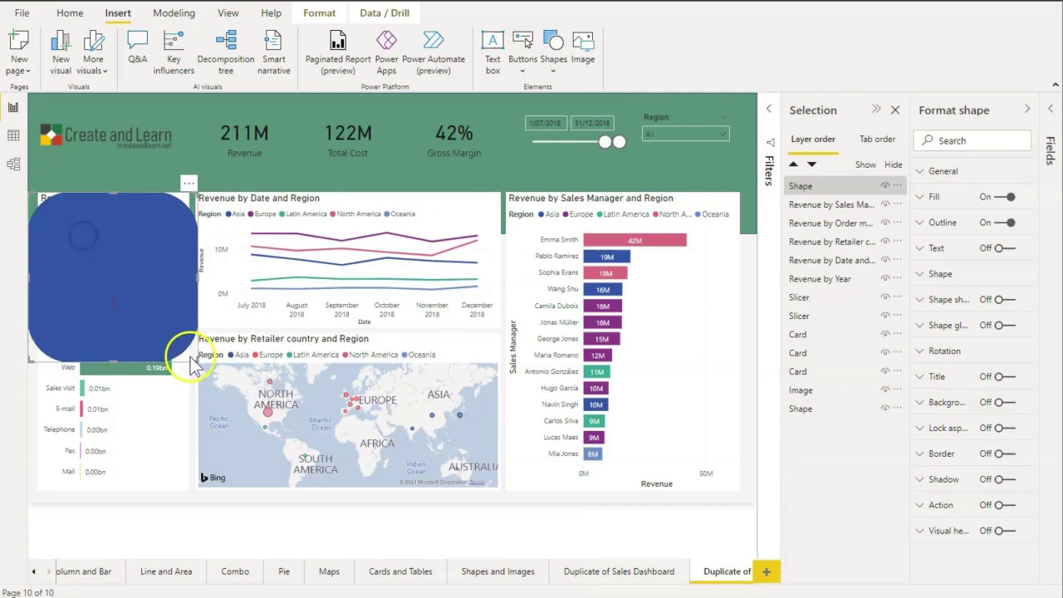
drag(191, 365, 791, 582)
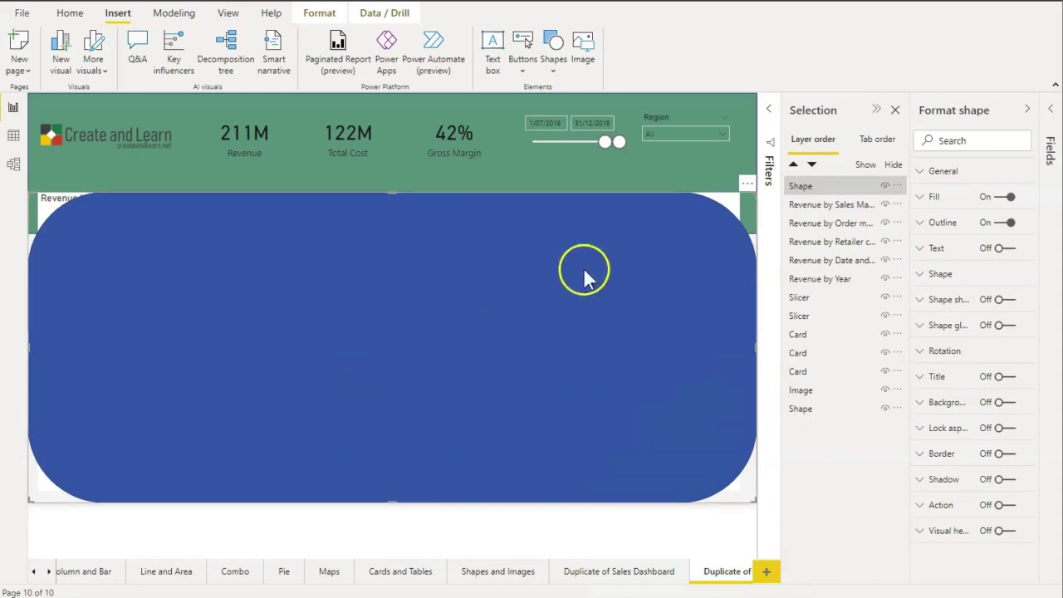
drag(791, 191, 804, 402)
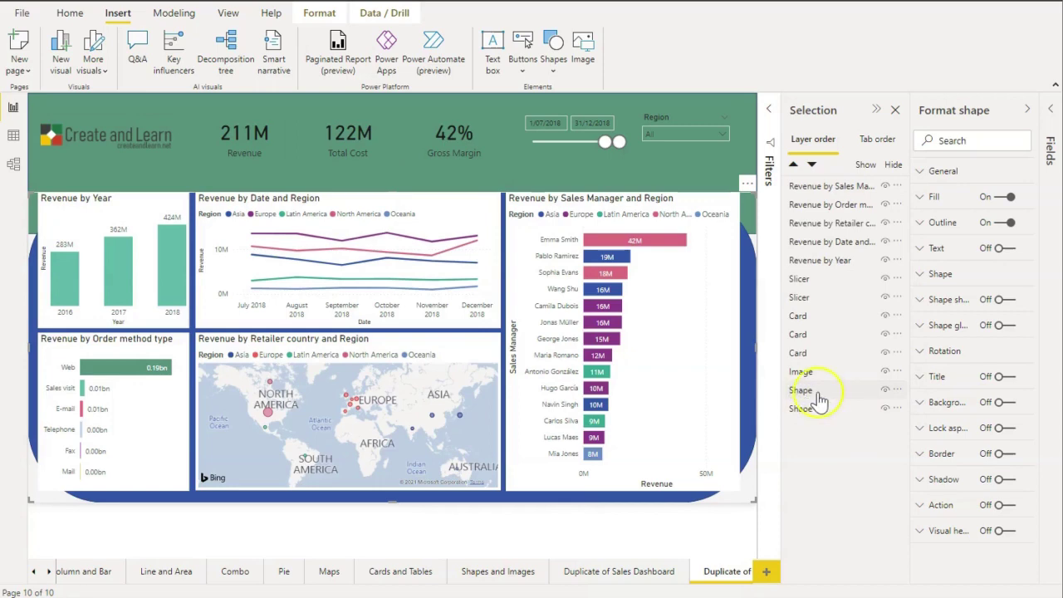
- Set the blue panel's rounded corners to 5%
click(827, 395)
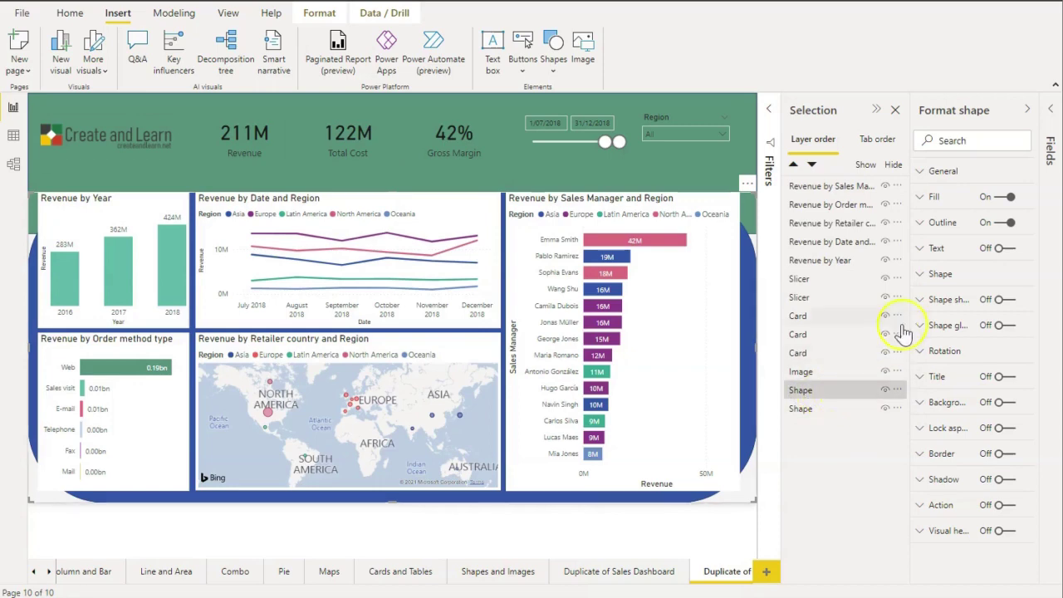
click(925, 277)
click(926, 277)
click(927, 280)
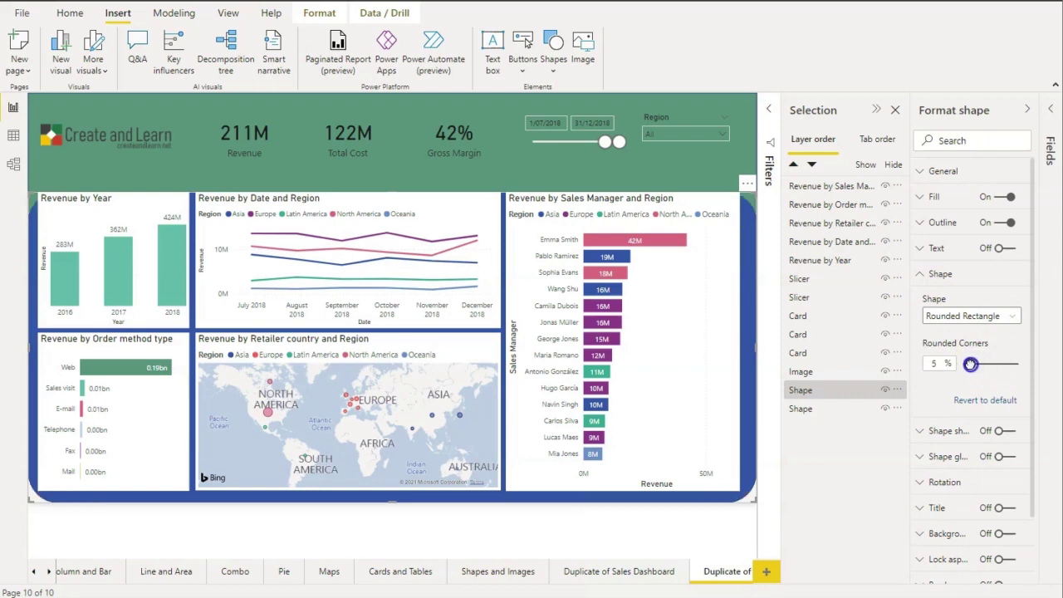
click(969, 365)
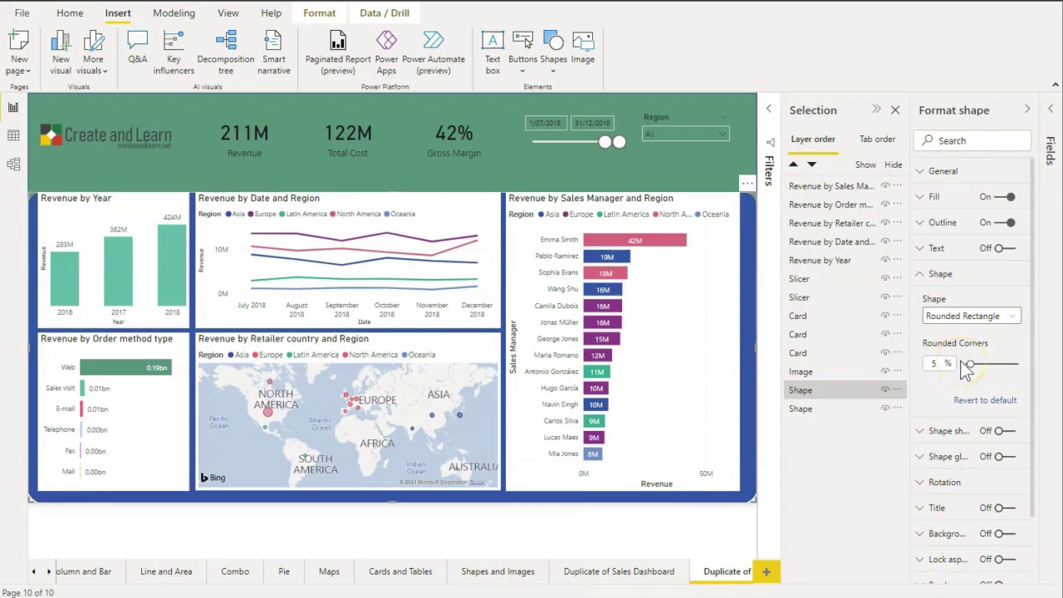
- Move the panel's top edge up so it tucks under the green header
click(747, 358)
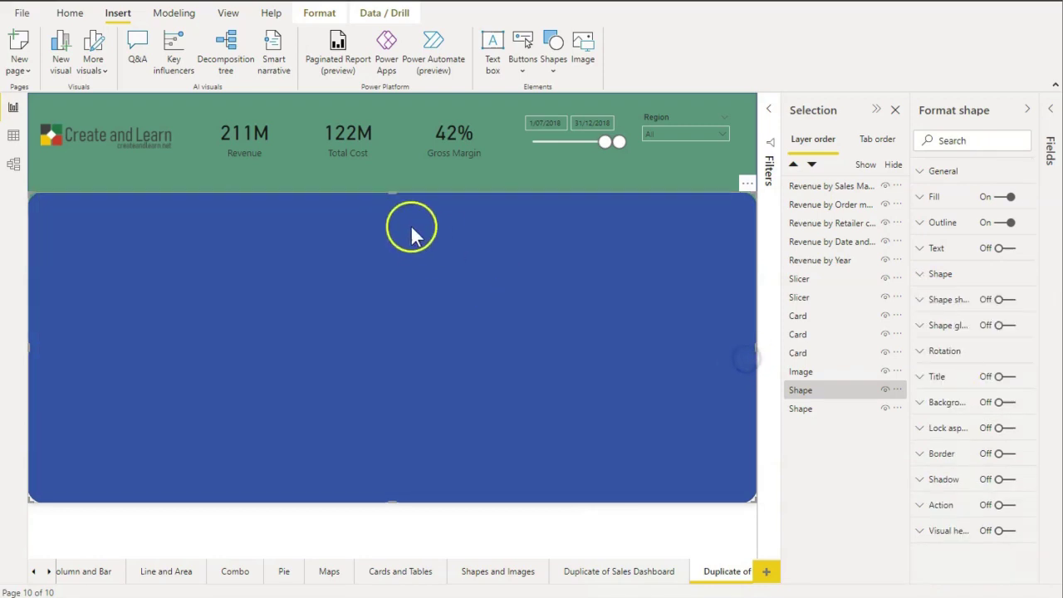
mouse_move(391, 191)
mouse_down()
mouse_move(389, 161)
mouse_move(393, 193)
mouse_move(387, 174)
mouse_up()
click(746, 283)
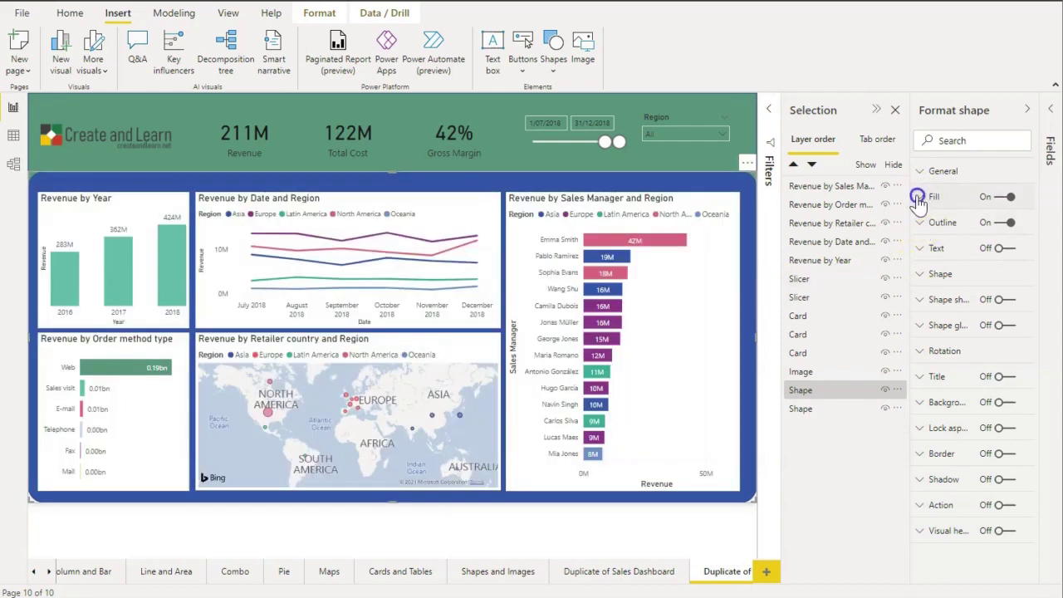
- Fill the backdrop panel with light grey and check the result
click(920, 198)
click(952, 240)
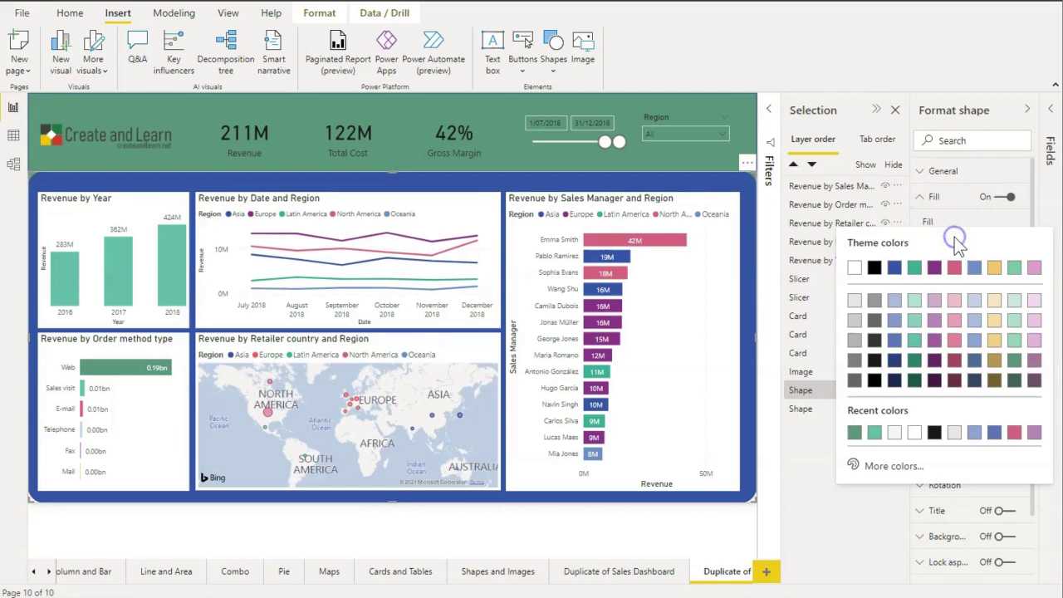
click(895, 433)
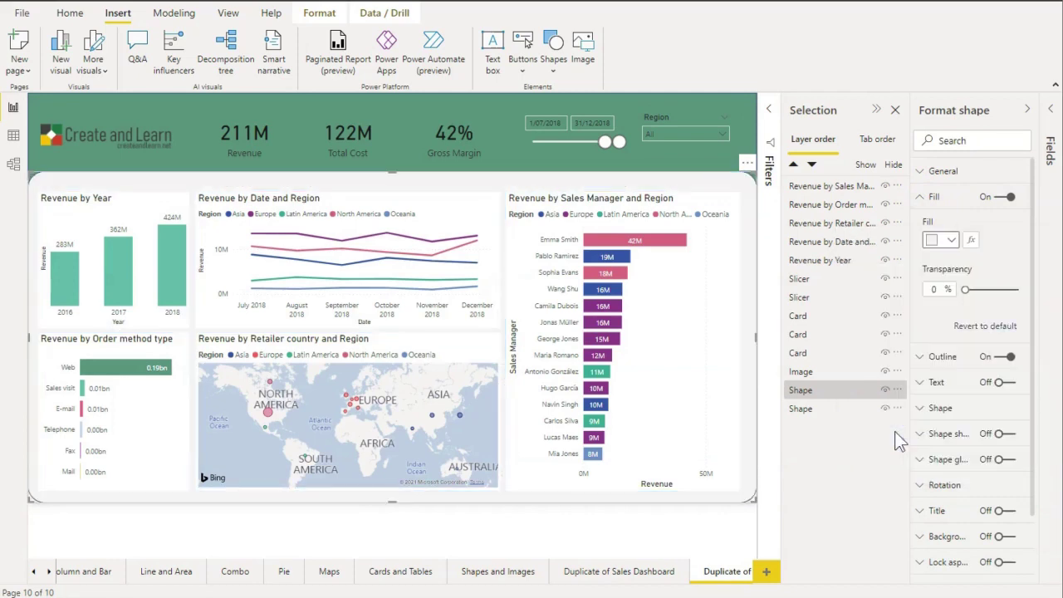
click(781, 509)
click(850, 469)
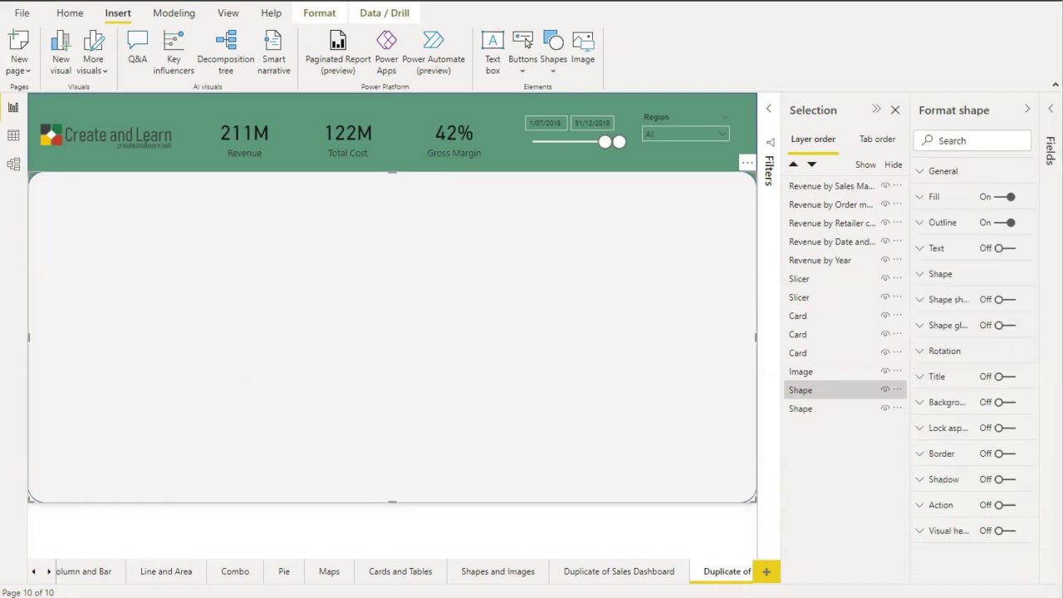
- Lower the panel's top edge slightly to widen the header and turn its outline off
click(392, 174)
click(393, 180)
drag(393, 179, 393, 181)
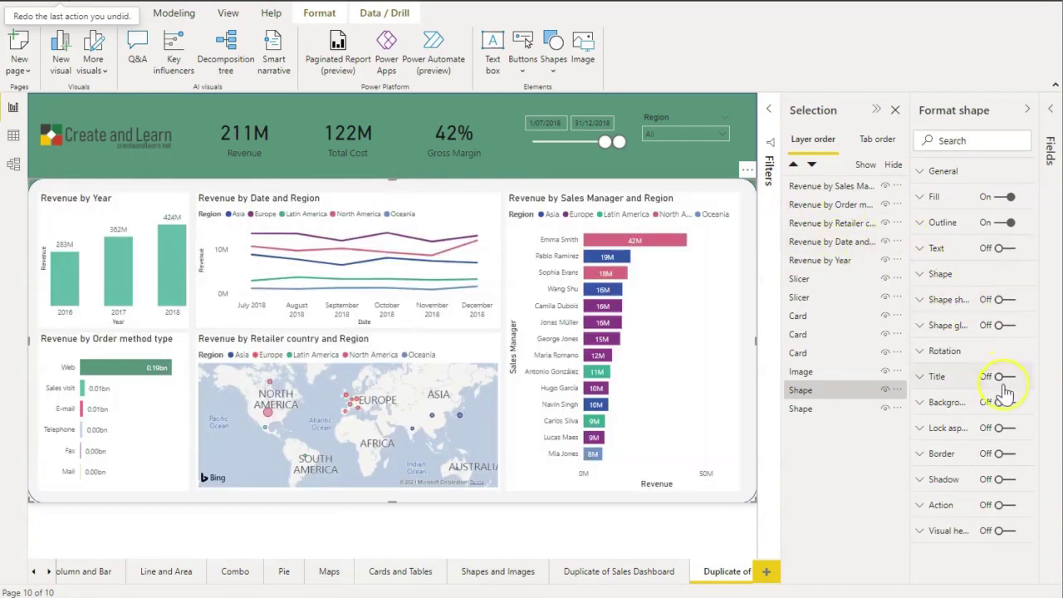
click(997, 223)
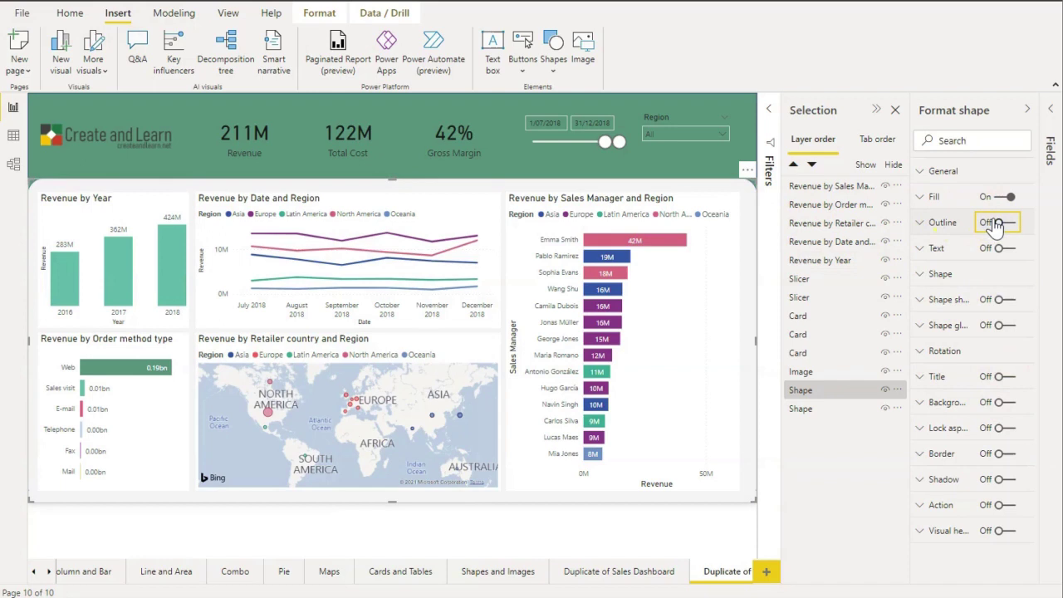
click(236, 131)
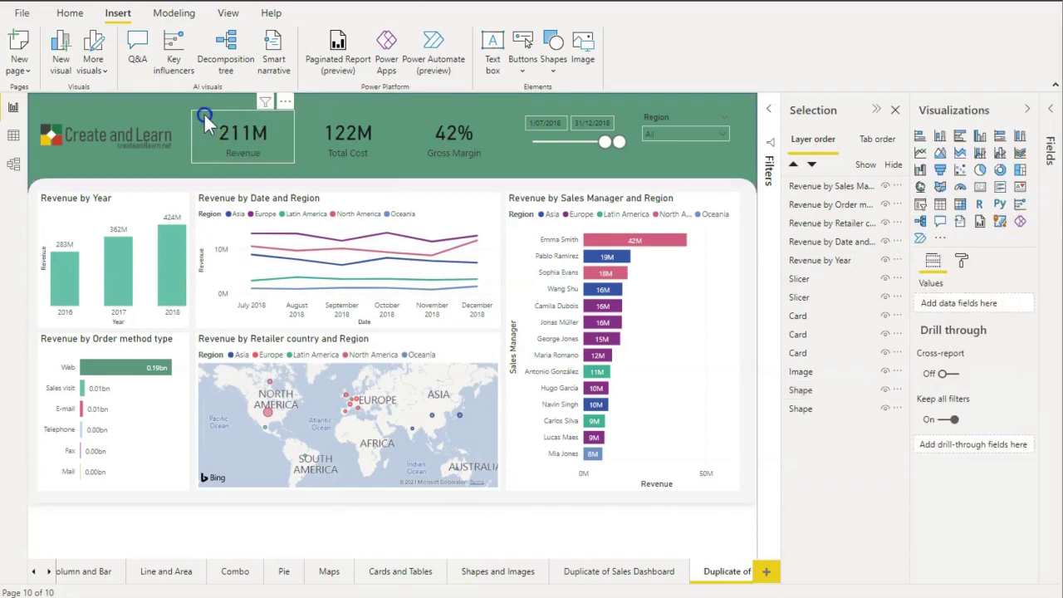
- Give the Revenue, Total Cost and Gross Margin cards a light grey border with 10 px radius
ctrl+click(306, 117)
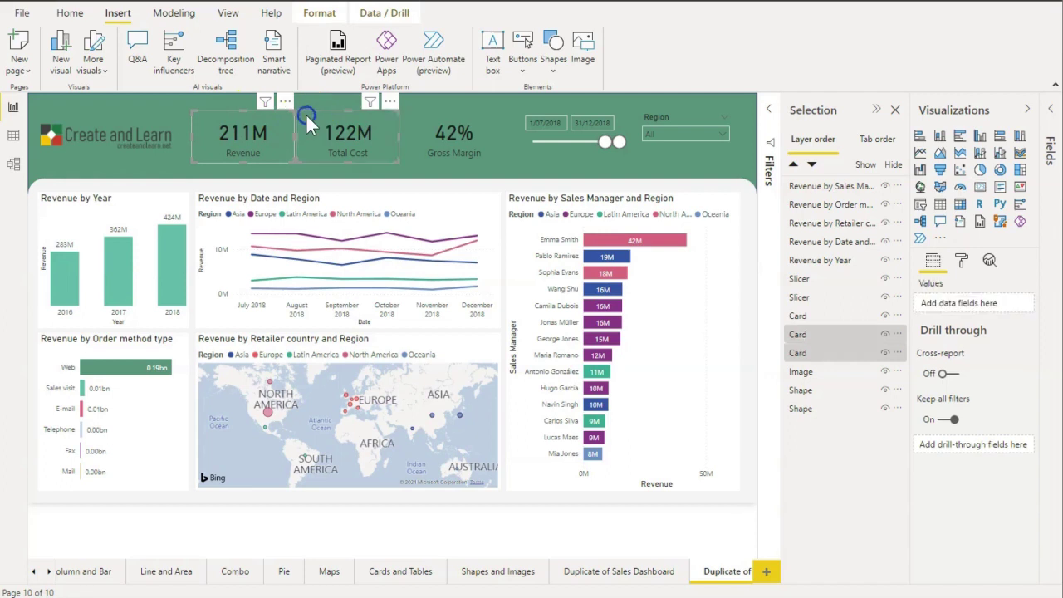
ctrl+click(414, 114)
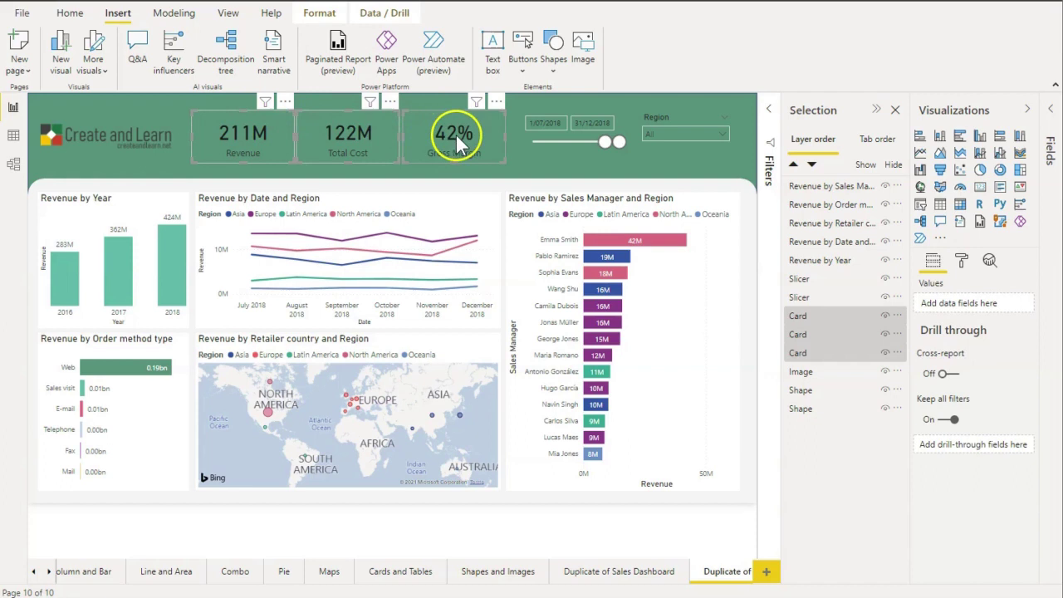
click(961, 261)
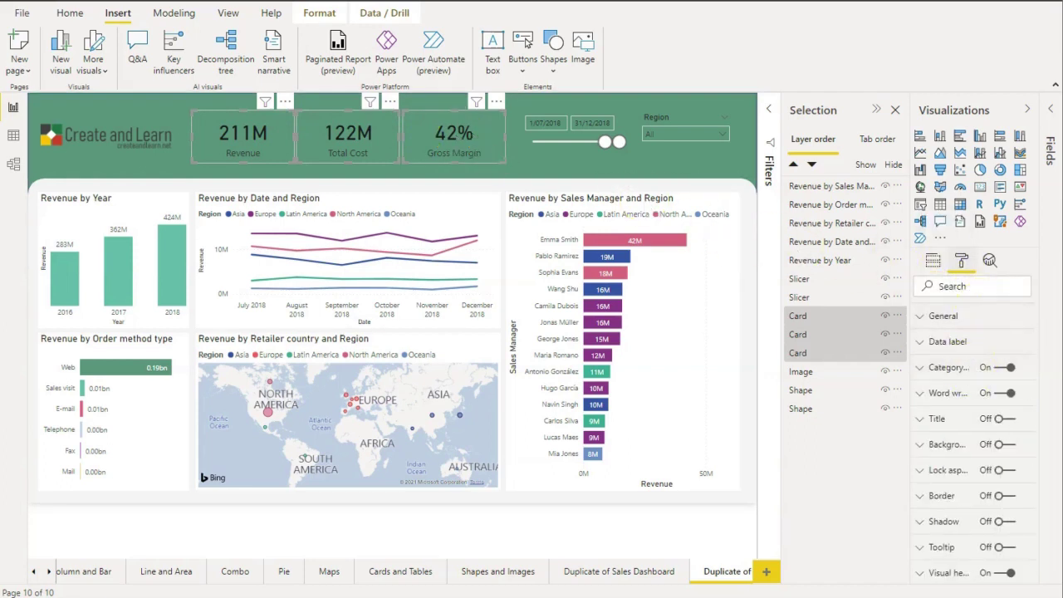
click(1005, 497)
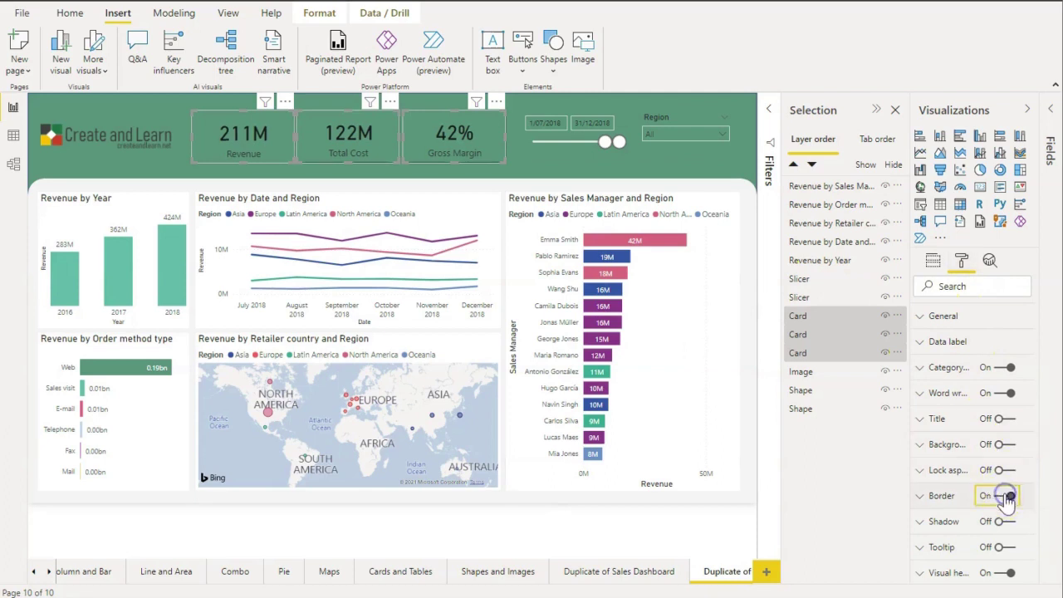
click(922, 497)
scroll(991, 536, down, 1)
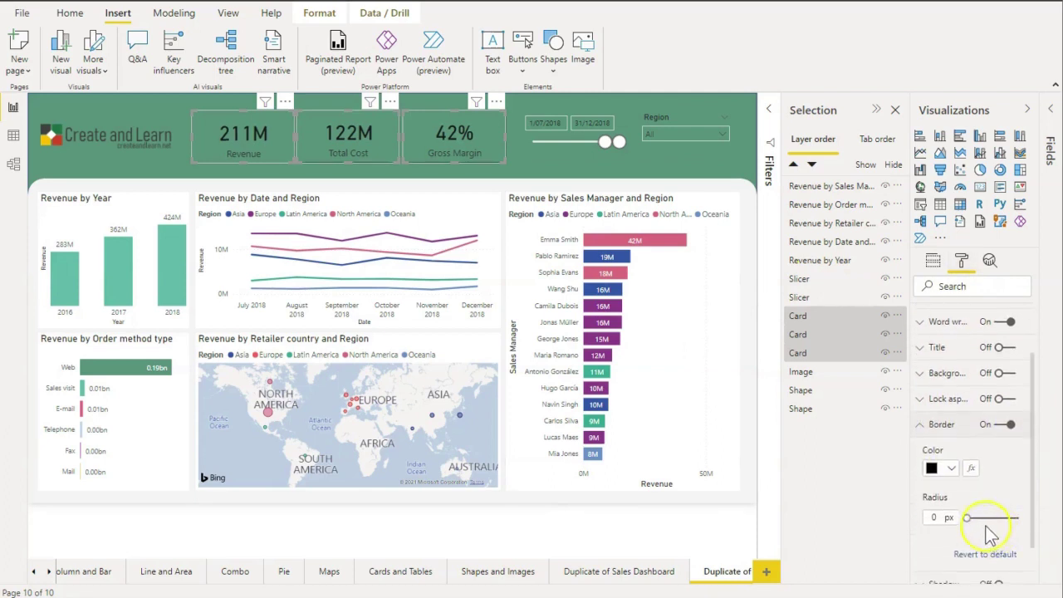
drag(966, 518, 977, 521)
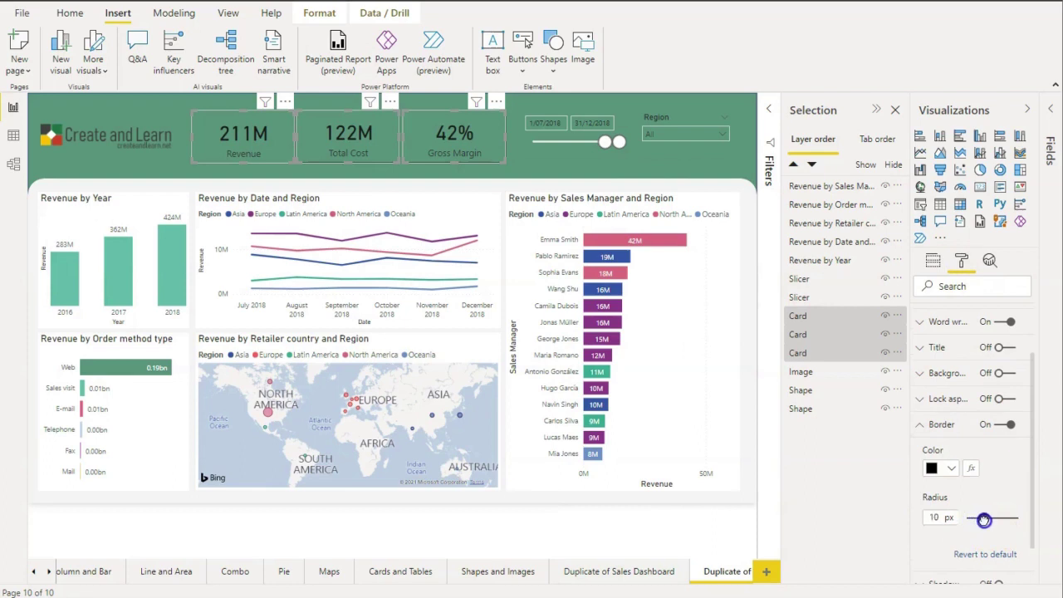
click(948, 470)
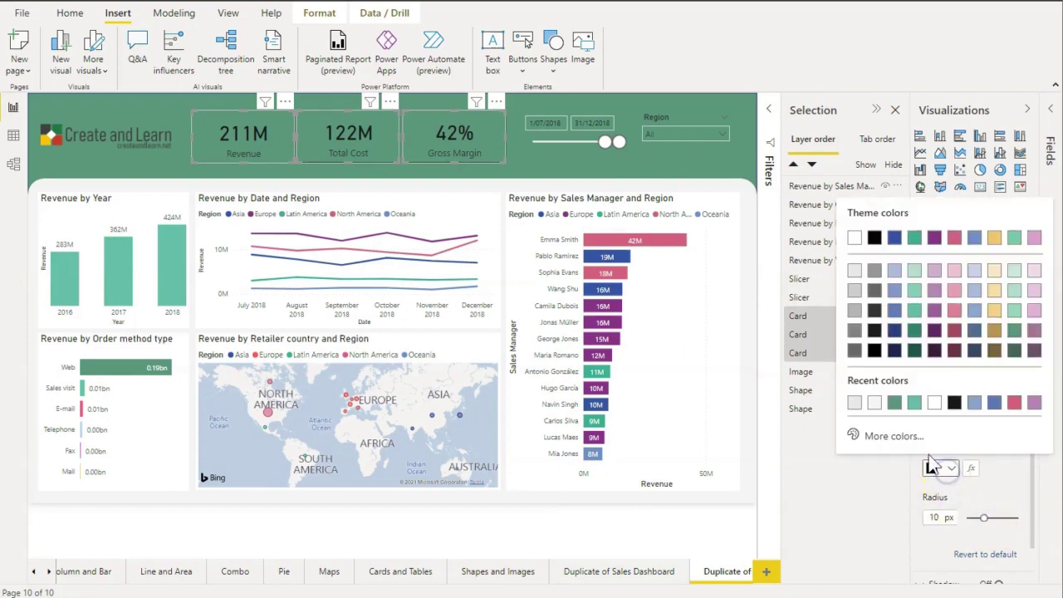
click(856, 271)
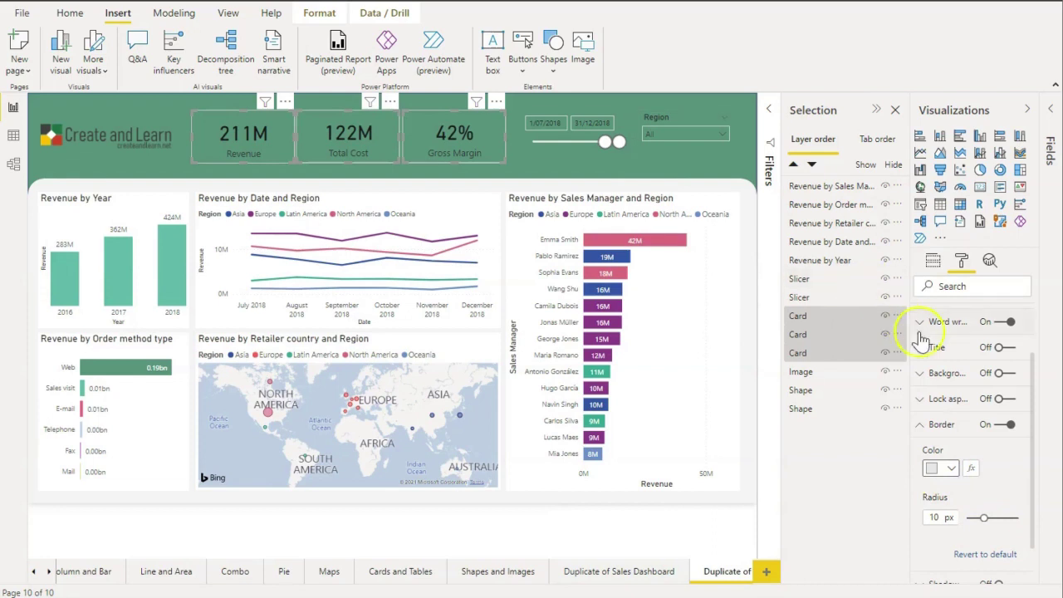
- Turn on the cards' white background at 80% transparency
click(999, 374)
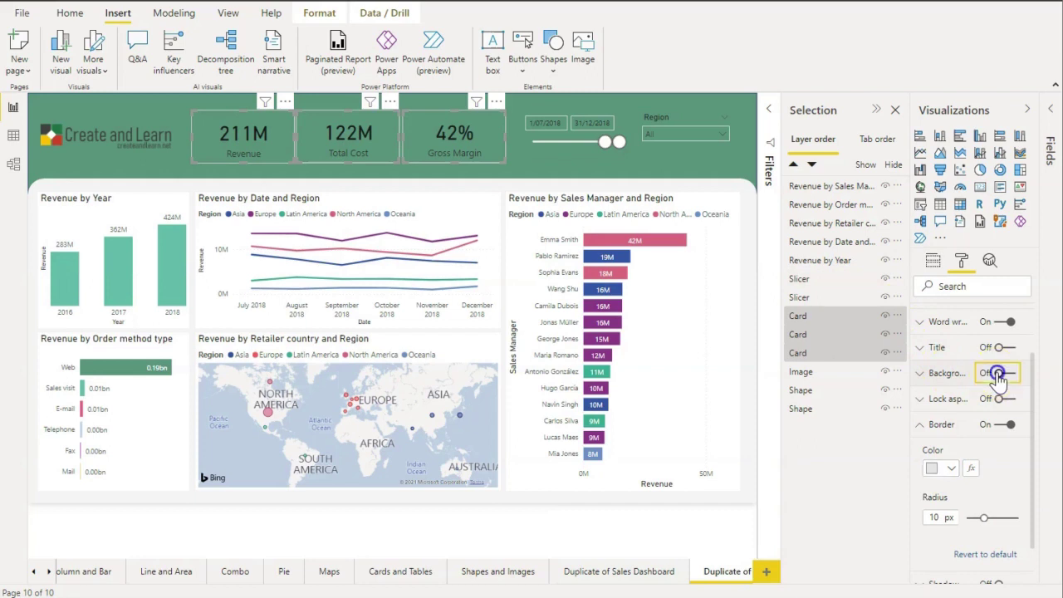
click(922, 375)
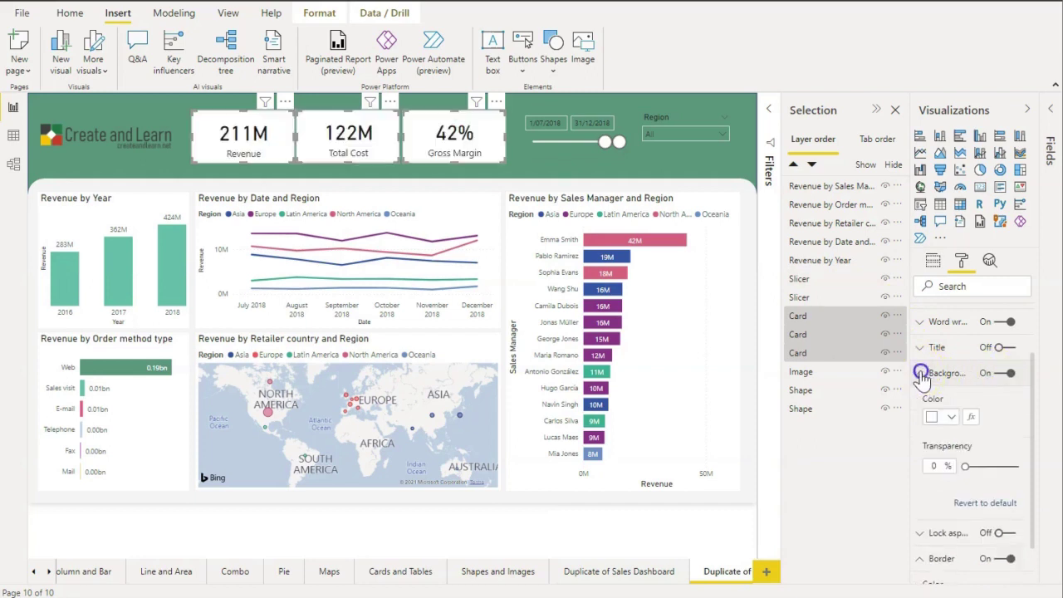
drag(966, 467, 1004, 470)
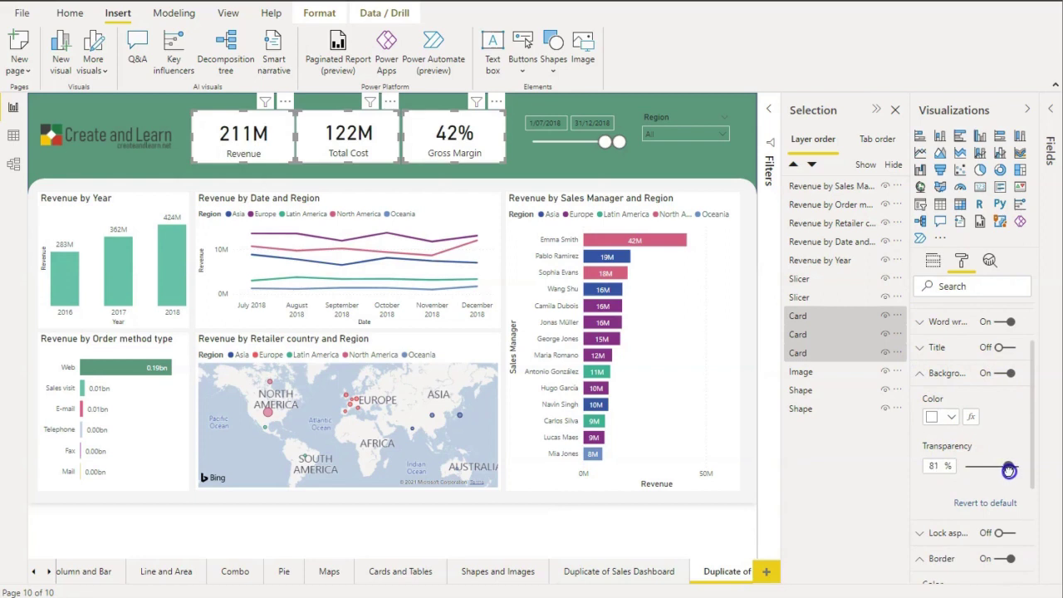
drag(1008, 470, 1009, 472)
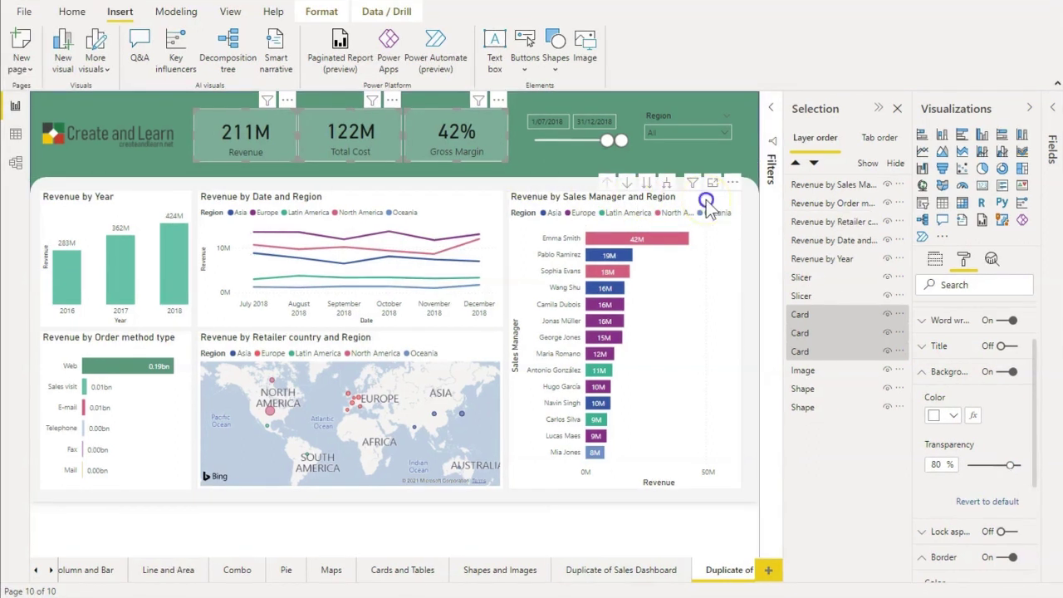
- Add a grey drop shadow to the Revenue by Sales Manager and Region chart
click(707, 200)
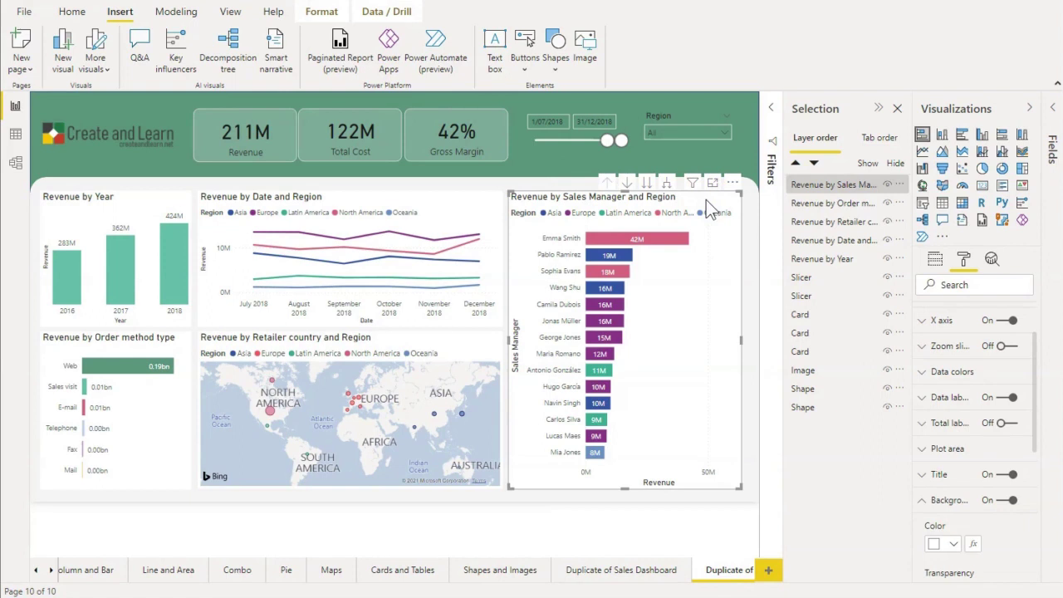
click(927, 498)
click(929, 504)
scroll(949, 496, down, 2)
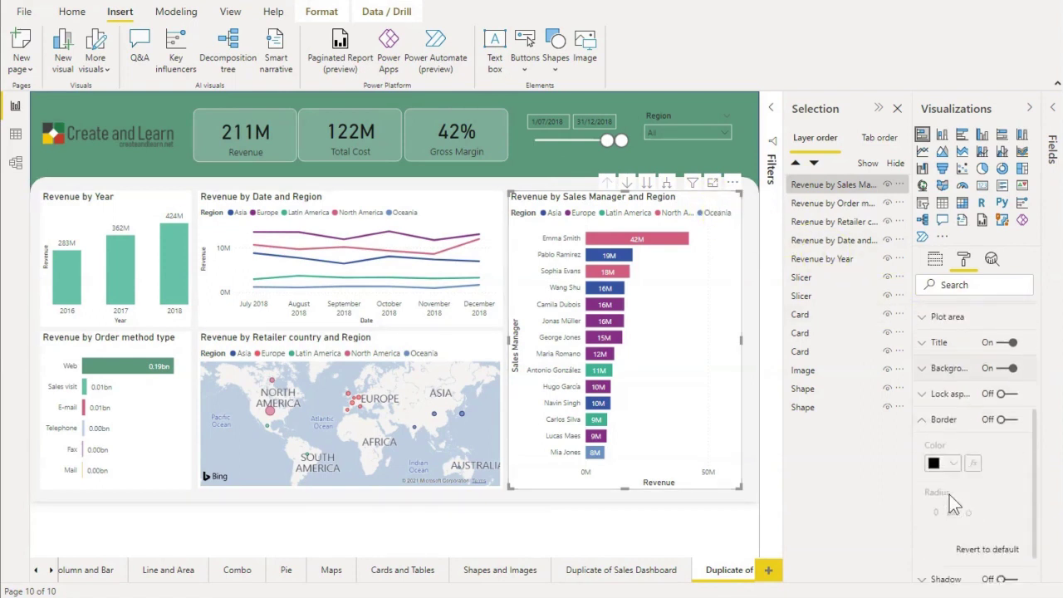
scroll(950, 495, down, 1)
click(1008, 523)
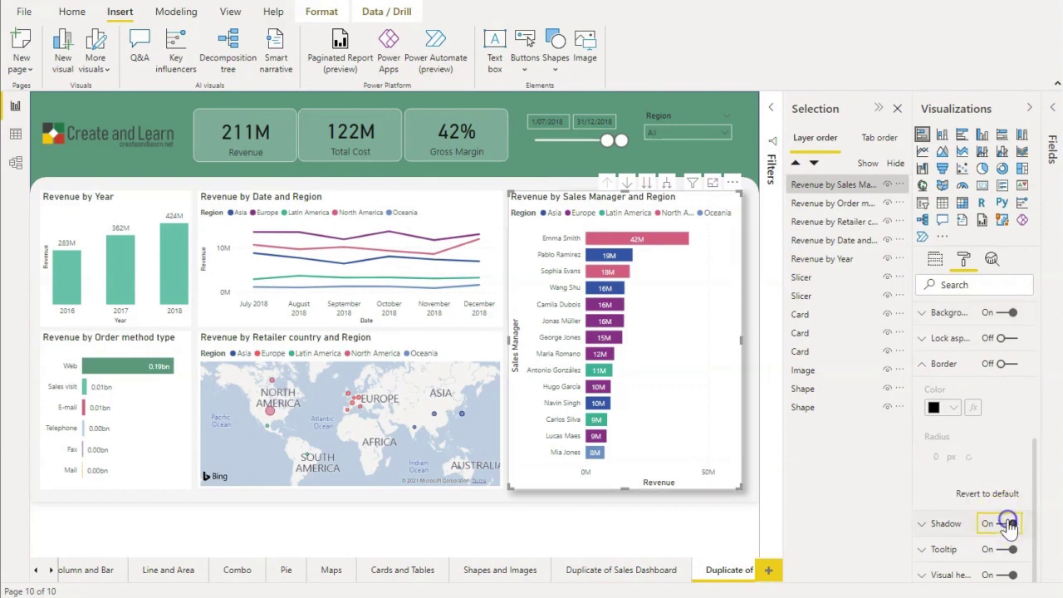
click(924, 528)
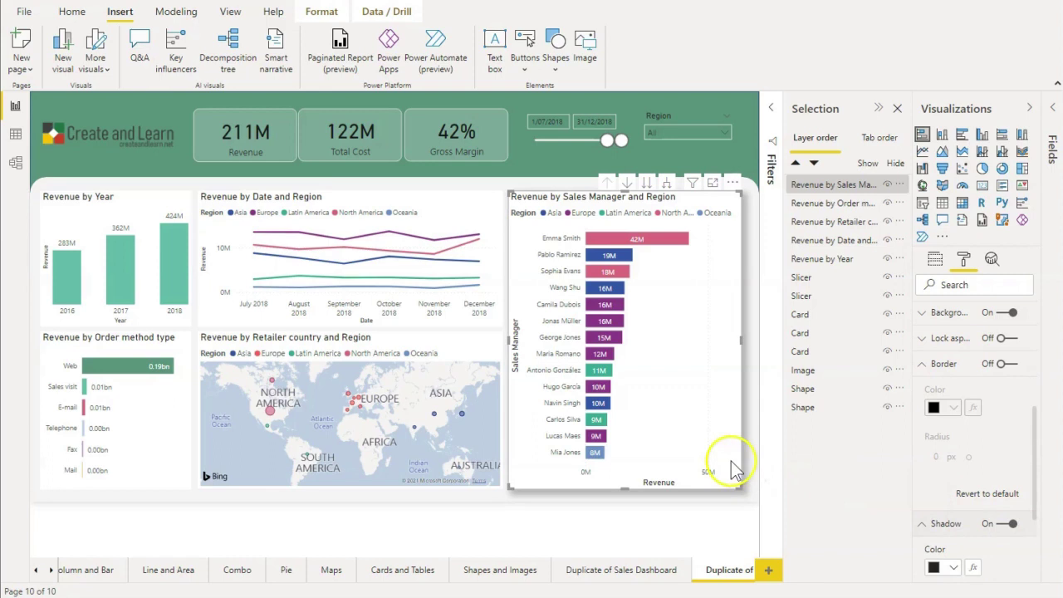
scroll(957, 505, down, 3)
scroll(979, 432, down, 1)
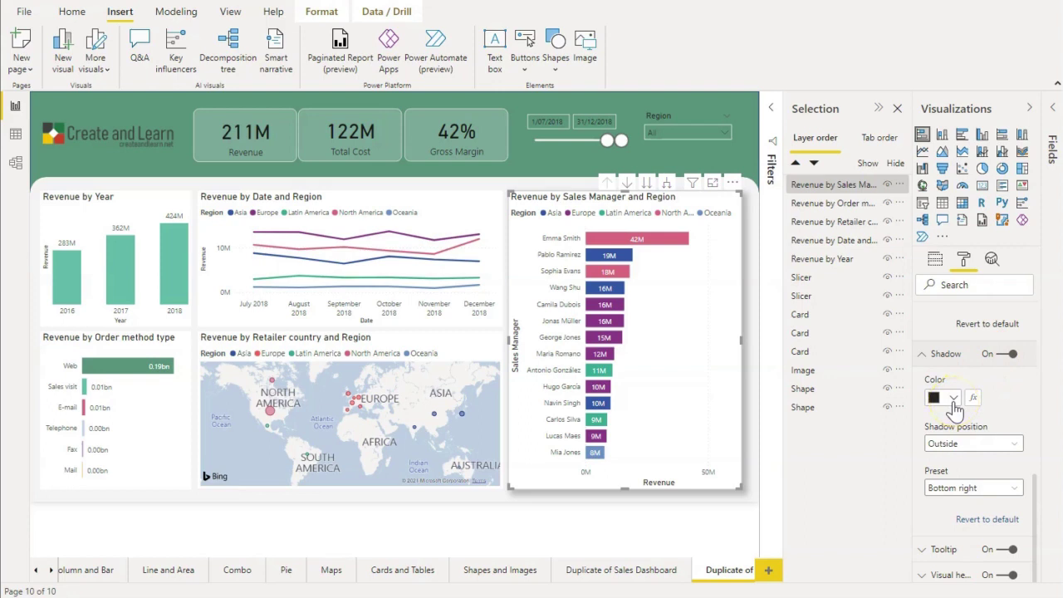
click(955, 399)
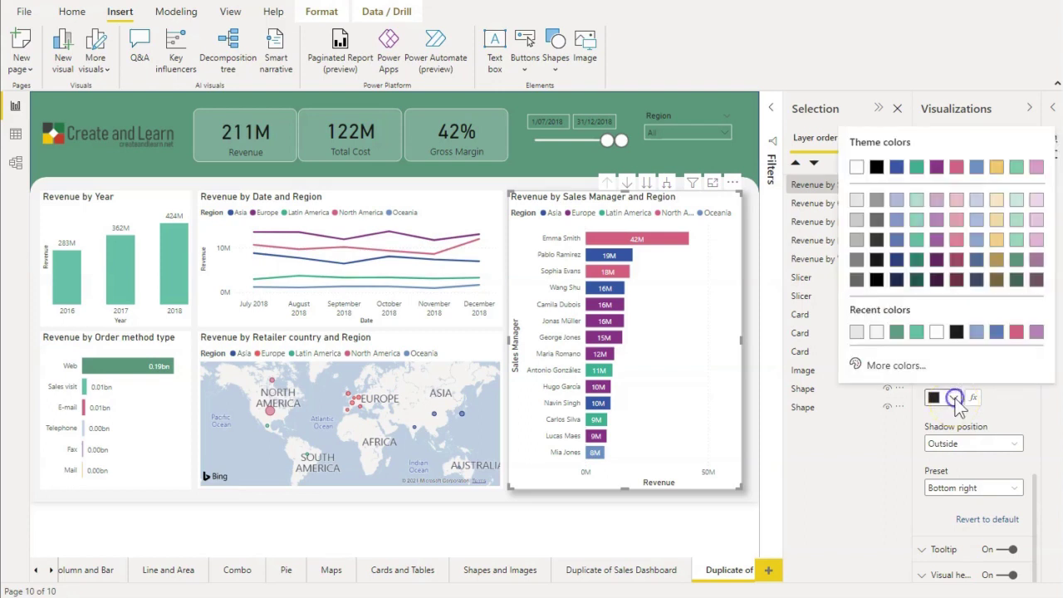
click(859, 240)
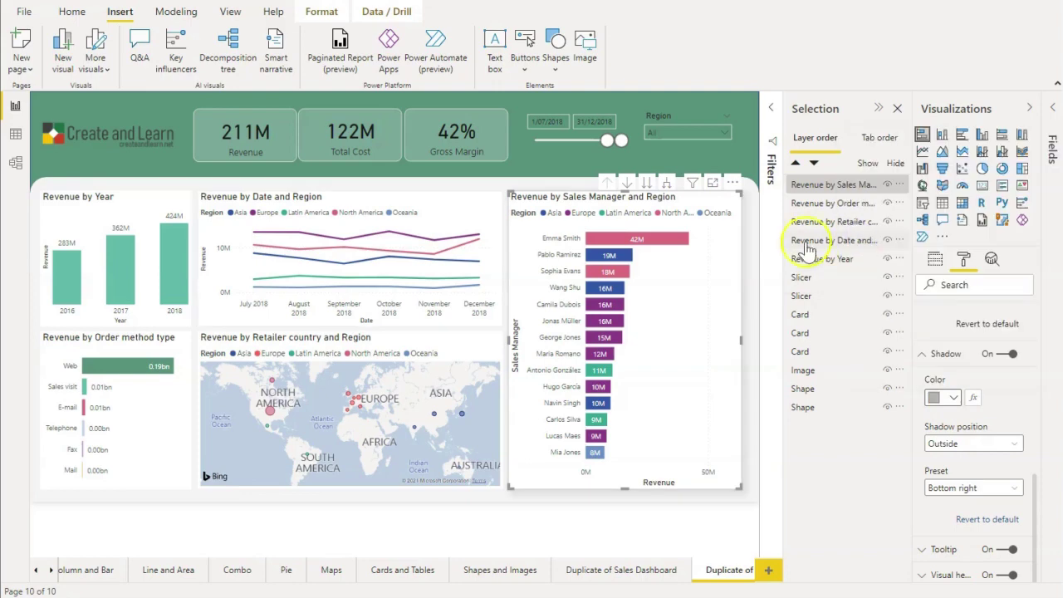
- Give the Revenue by Date and Region line chart a grey shadow
click(455, 202)
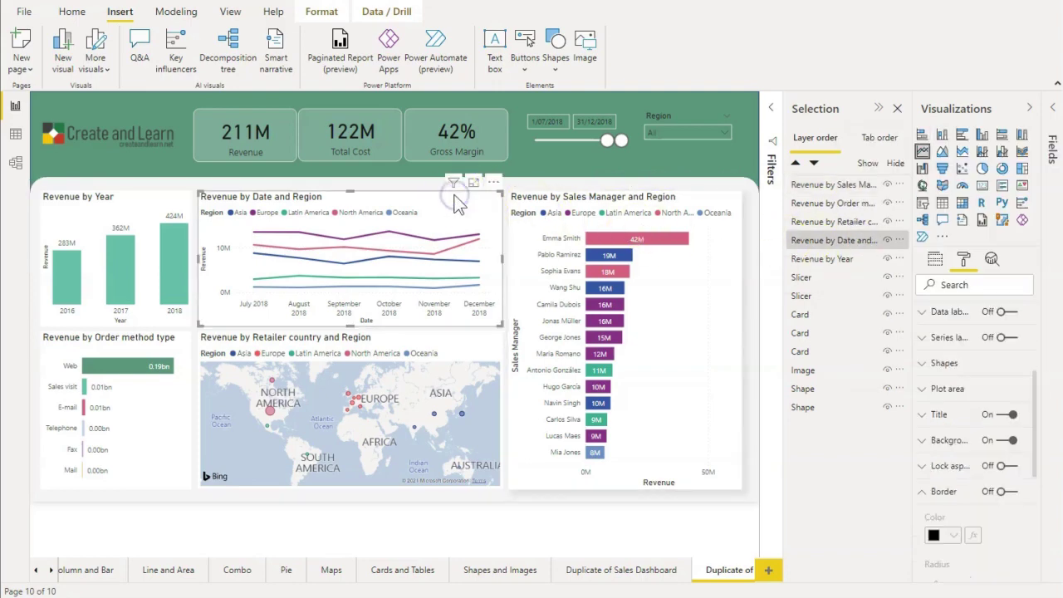
click(925, 491)
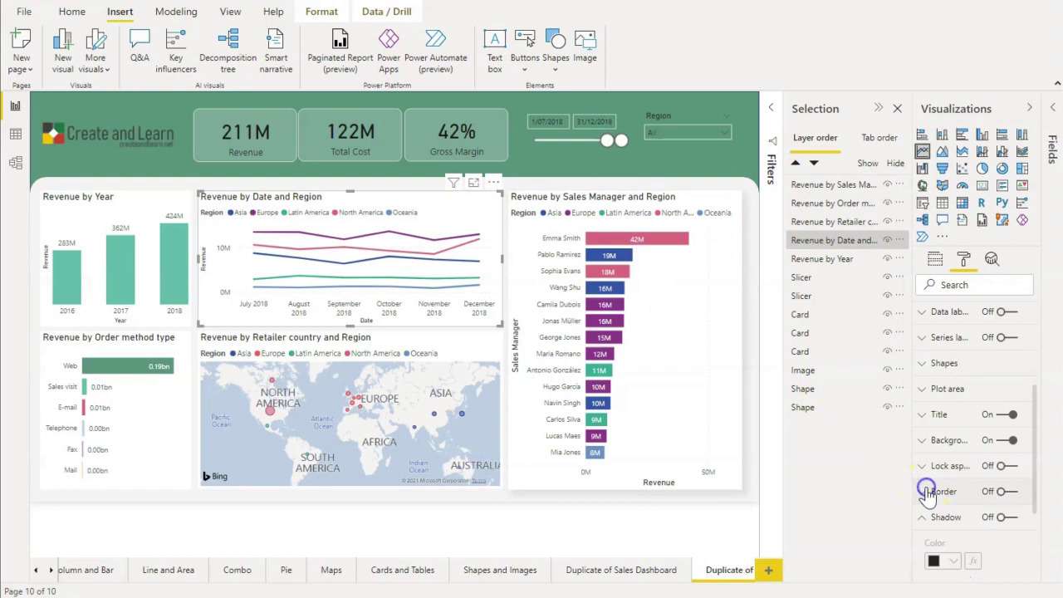
click(929, 508)
click(1005, 377)
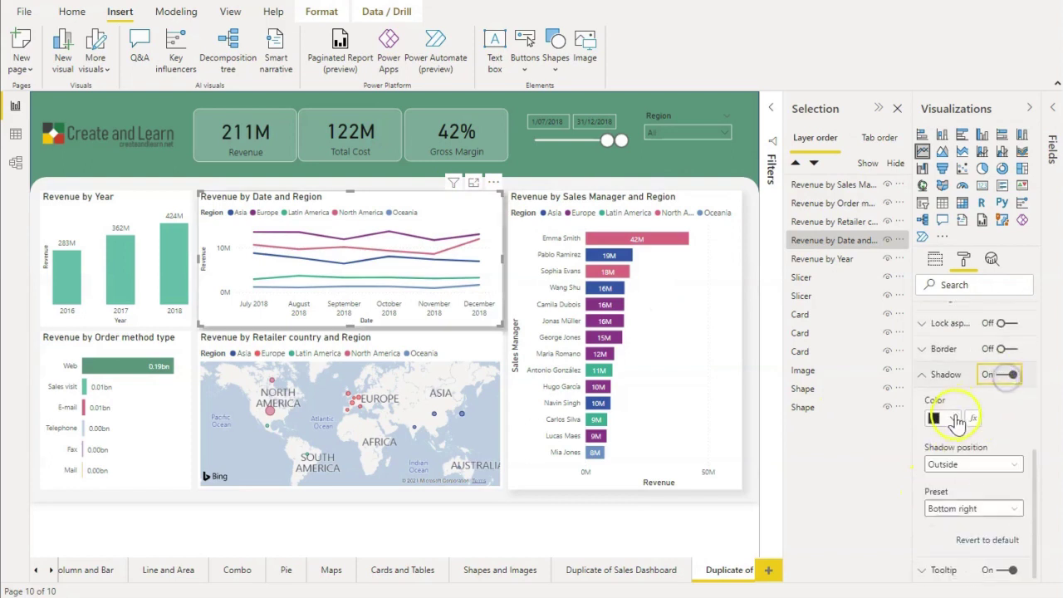
click(954, 420)
click(856, 260)
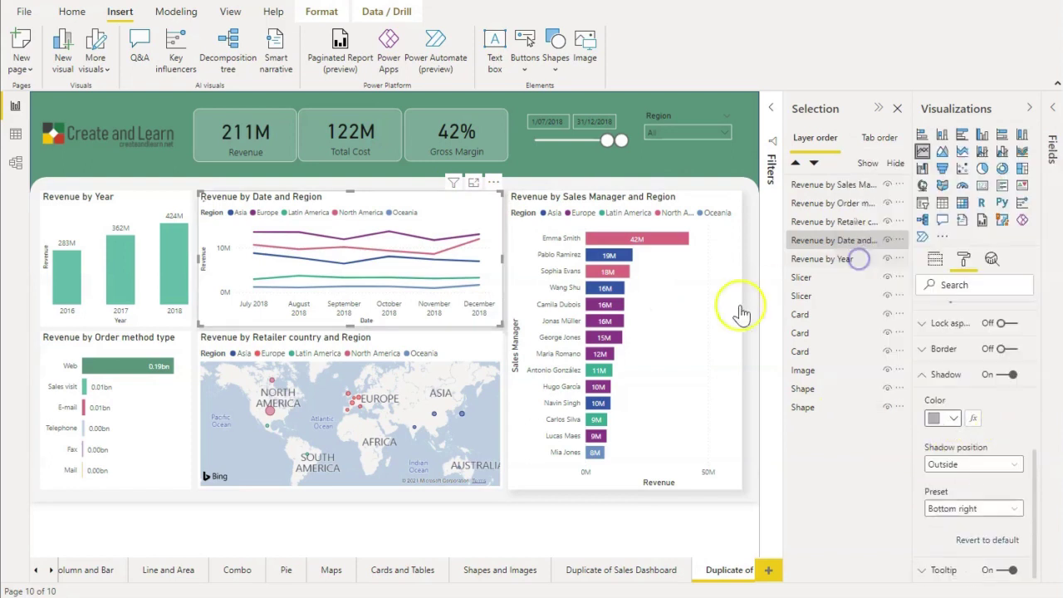
- Add a grey shadow to the Revenue by Retailer country and Region map
click(456, 346)
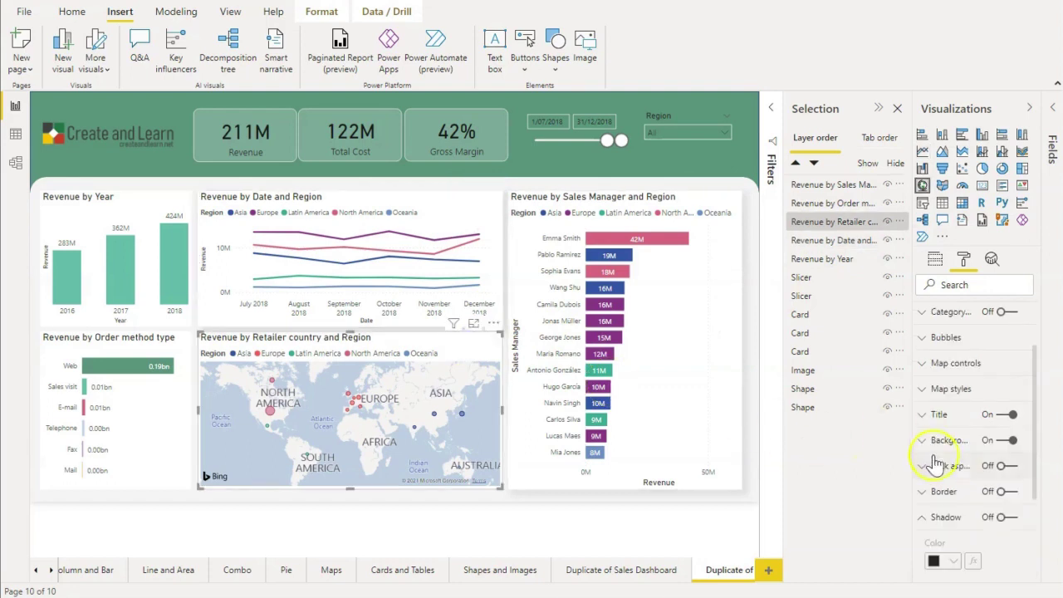
click(1005, 517)
click(935, 518)
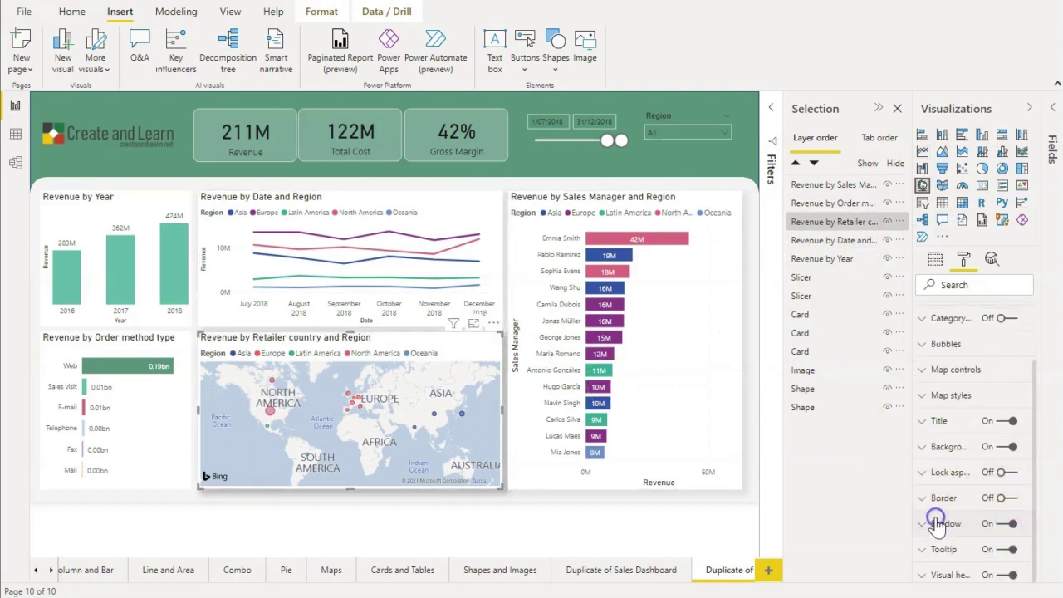
click(937, 524)
scroll(937, 481, down, 3)
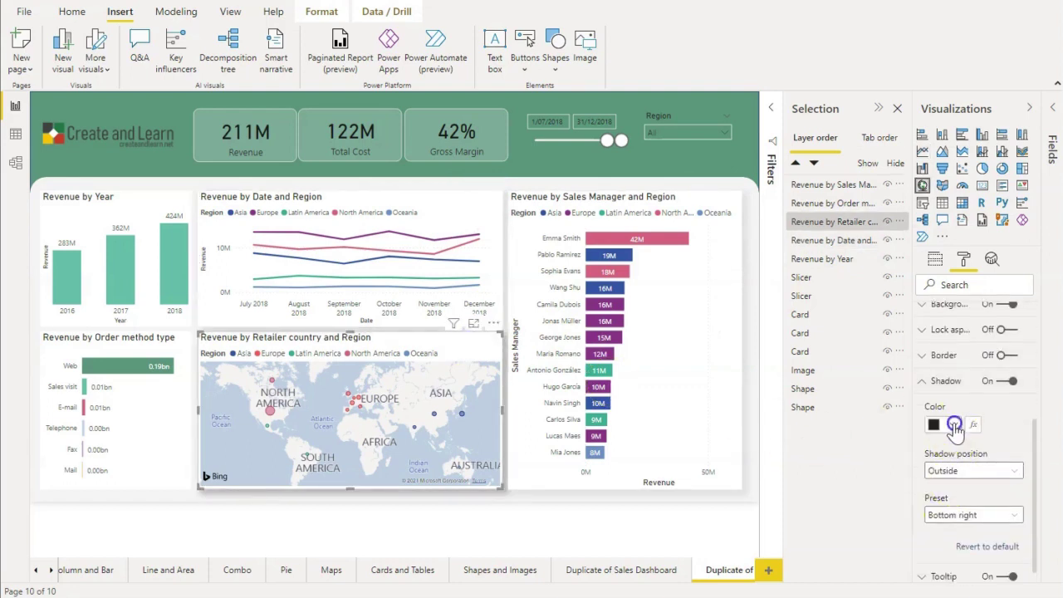
click(954, 427)
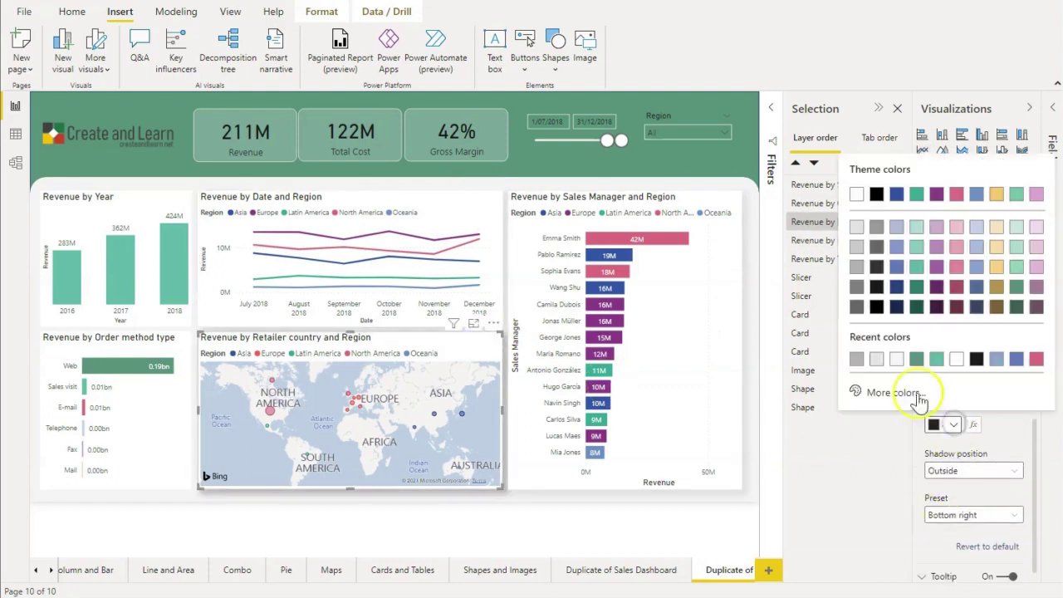
click(857, 267)
- Give the Revenue by Year chart a grey shadow
click(133, 199)
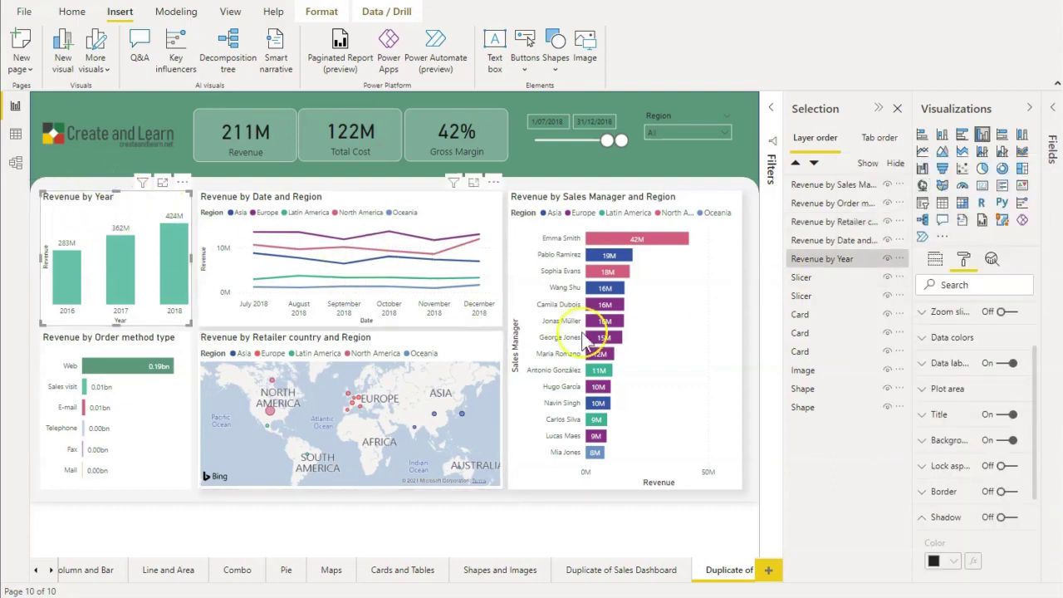
click(1004, 517)
click(943, 561)
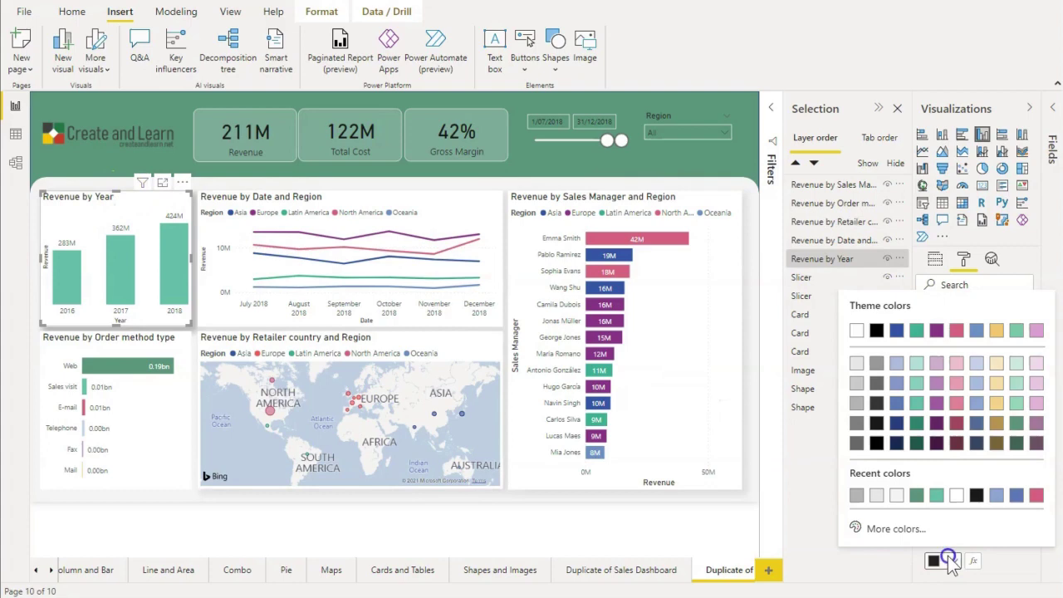
click(182, 387)
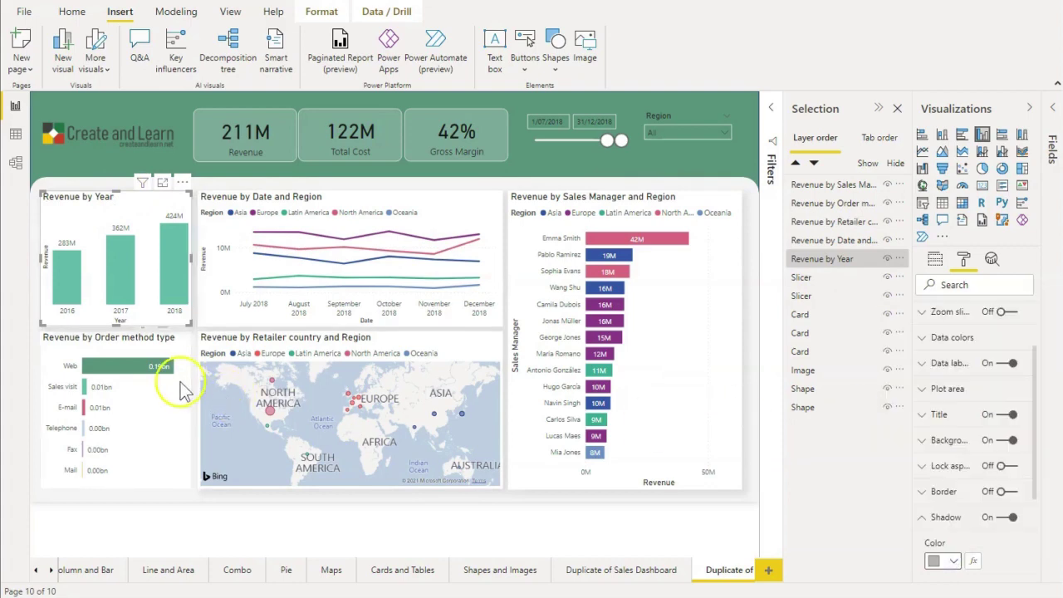
- Add a medium-grey shadow to the Revenue by Order method type chart
click(1007, 518)
click(947, 560)
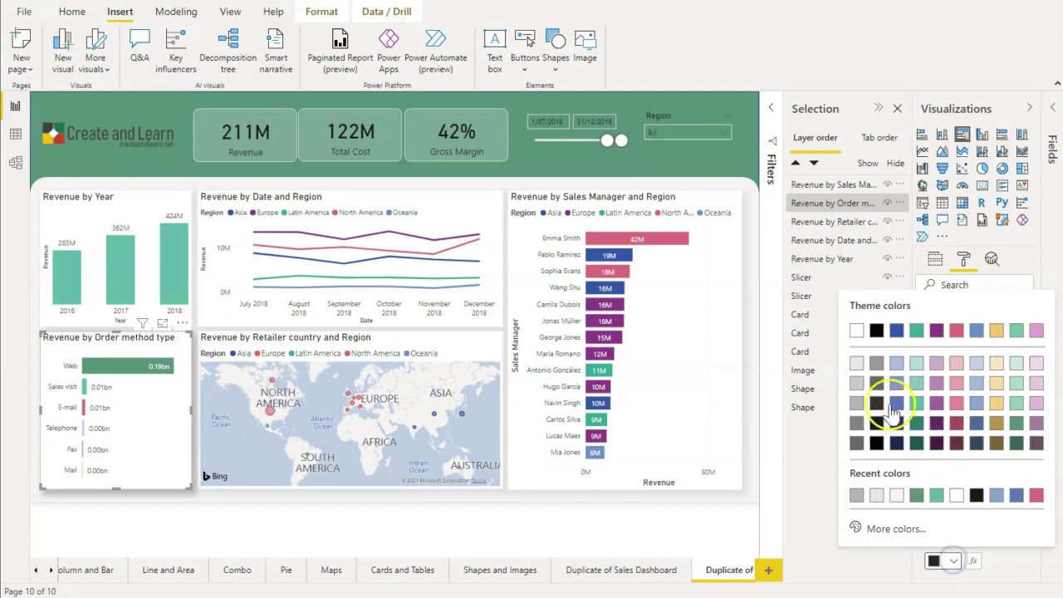
click(859, 405)
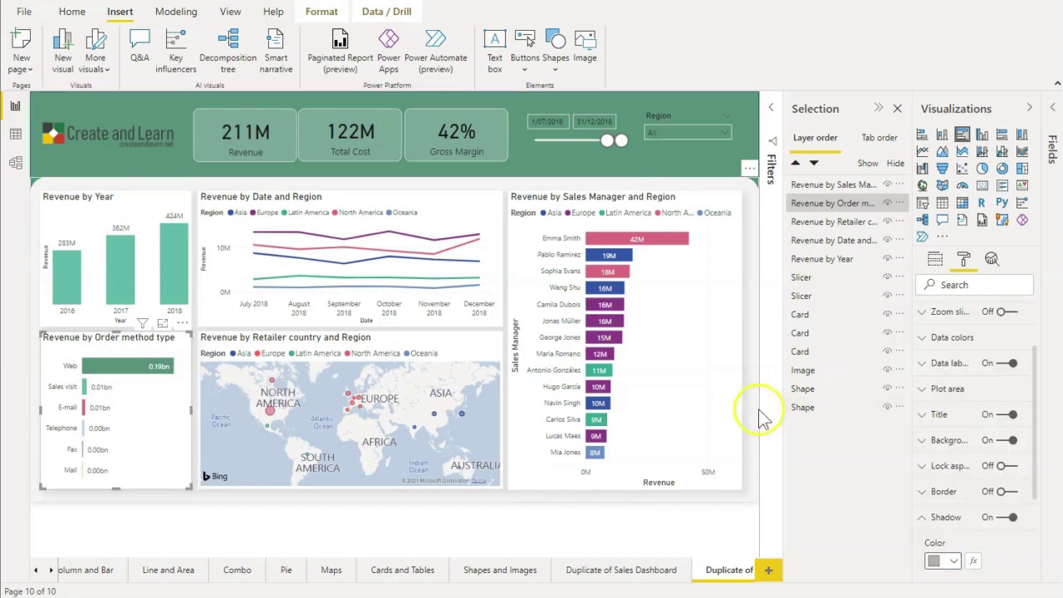
click(756, 521)
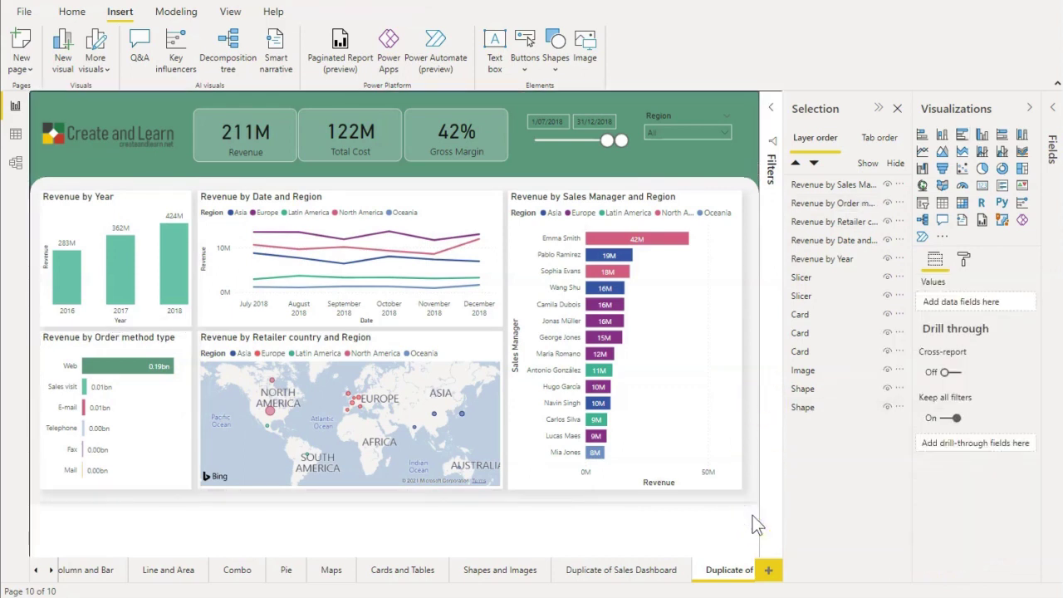
- Select the Revenue, Total Cost and Gross Margin cards together and align their tops
click(233, 115)
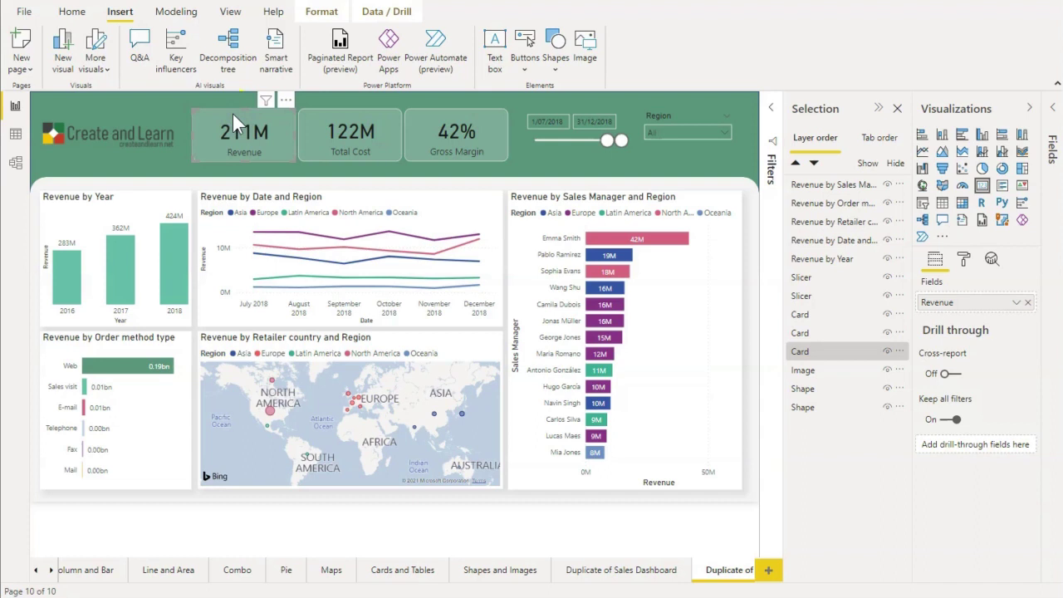
click(420, 113)
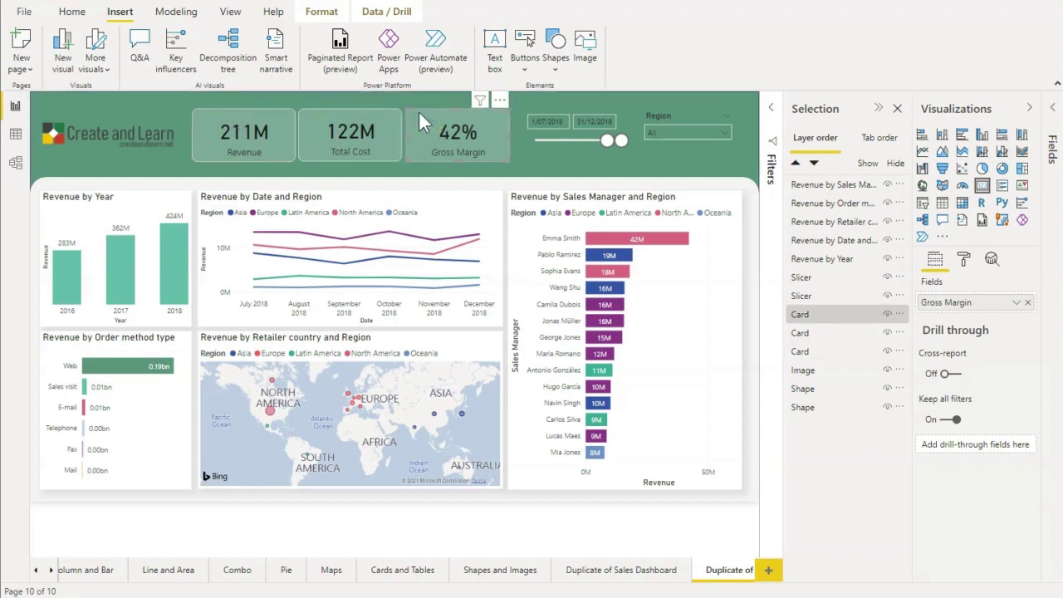
click(265, 119)
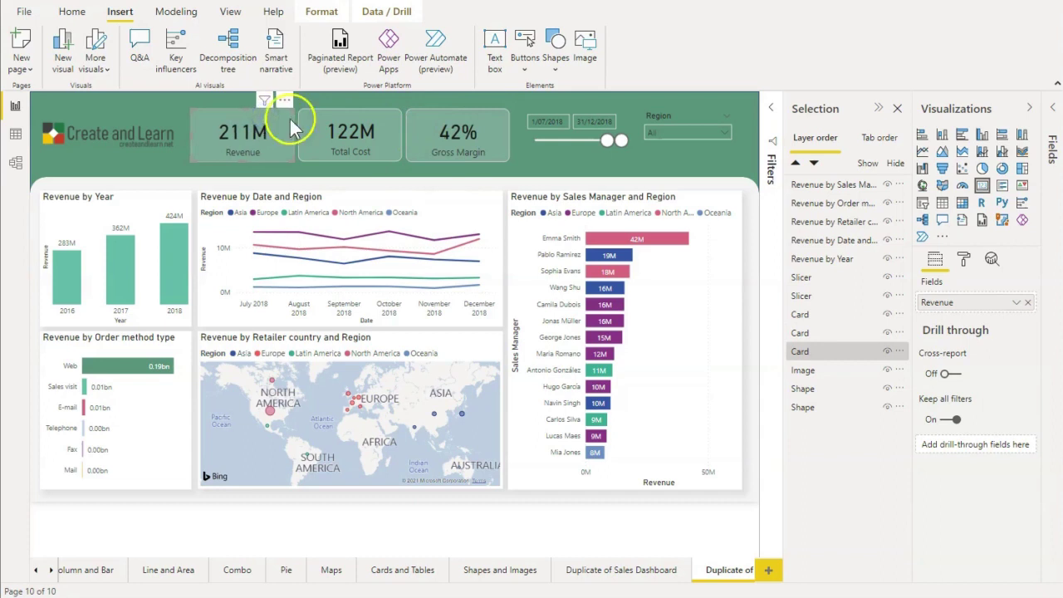
click(446, 109)
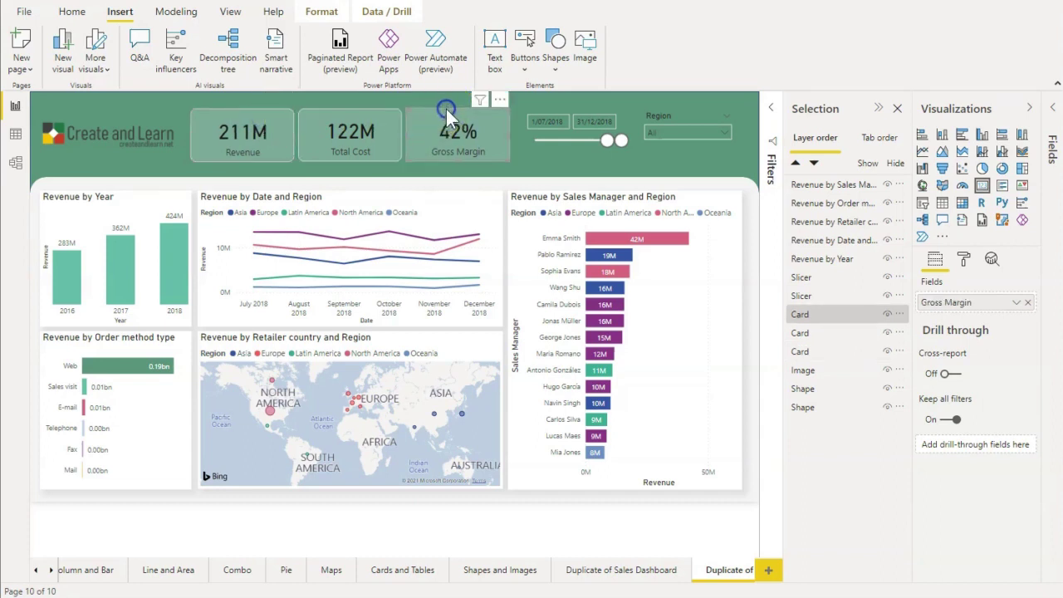
ctrl+click(377, 113)
ctrl+click(272, 114)
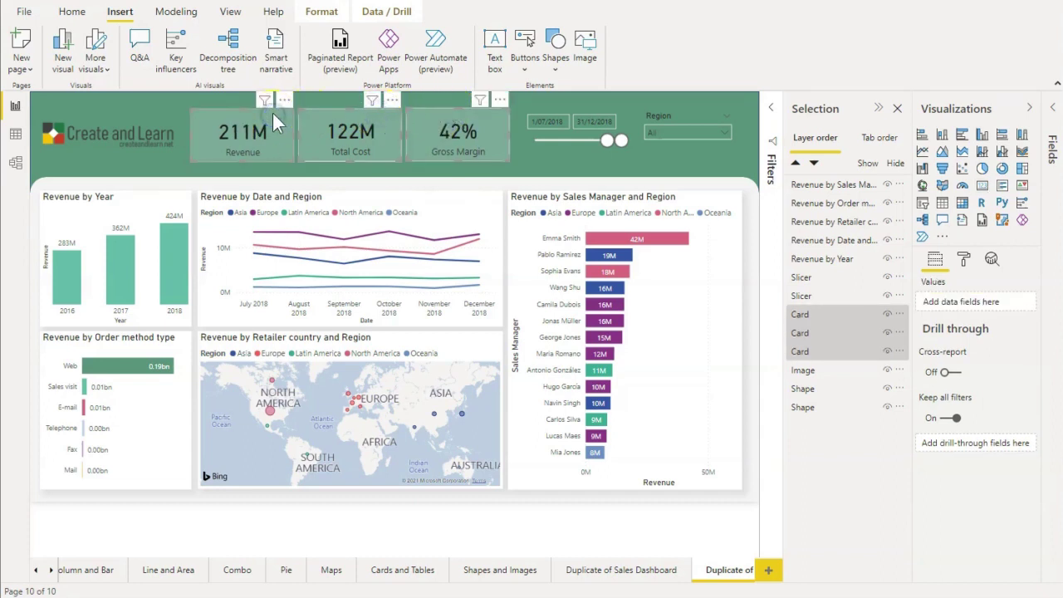
click(310, 13)
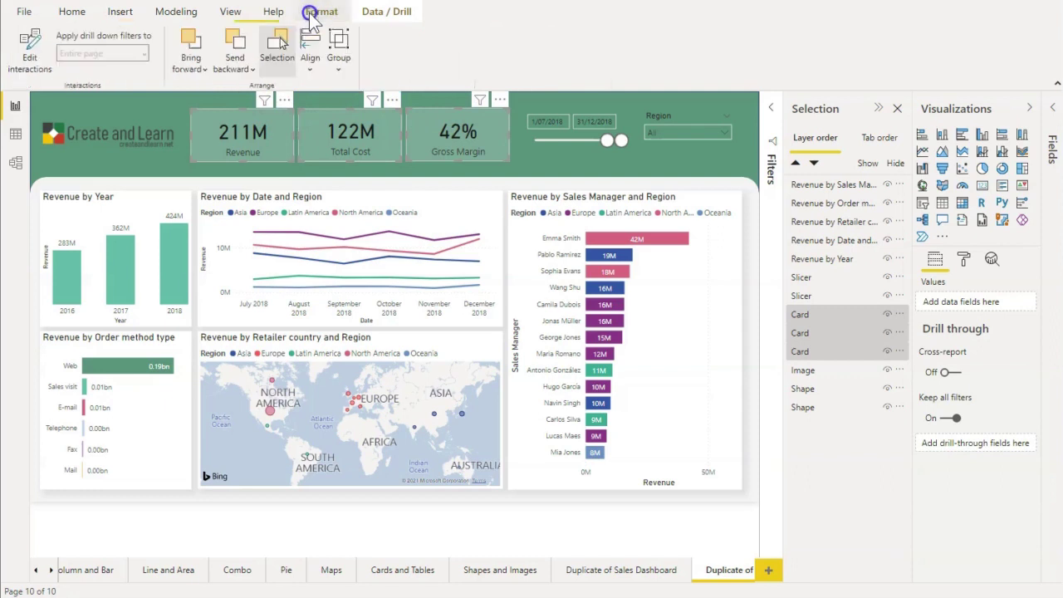
click(310, 66)
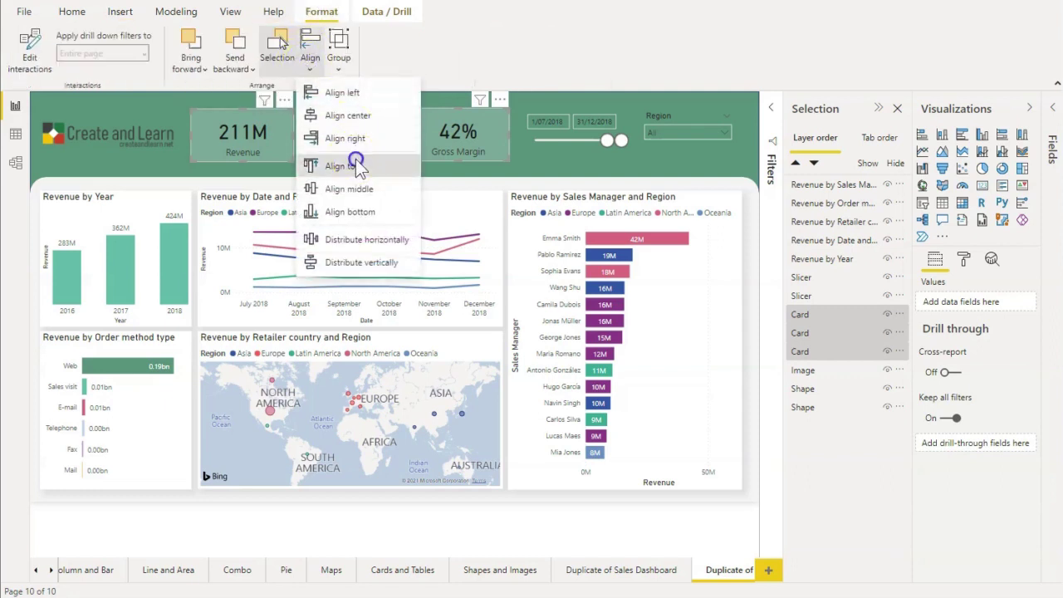
click(355, 164)
- Distribute the three cards evenly across the green header
click(309, 73)
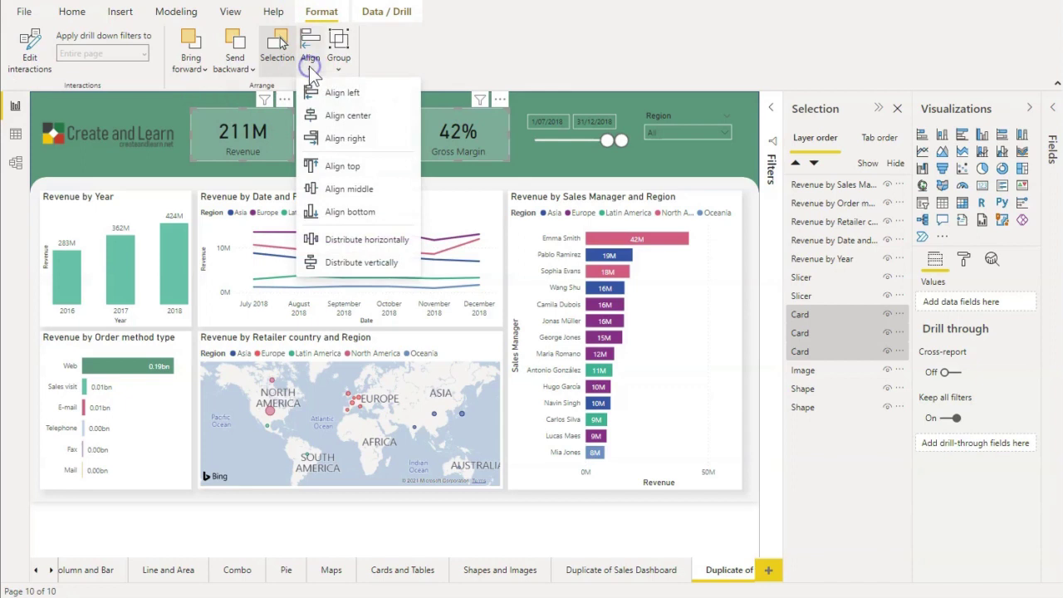
click(314, 239)
click(524, 171)
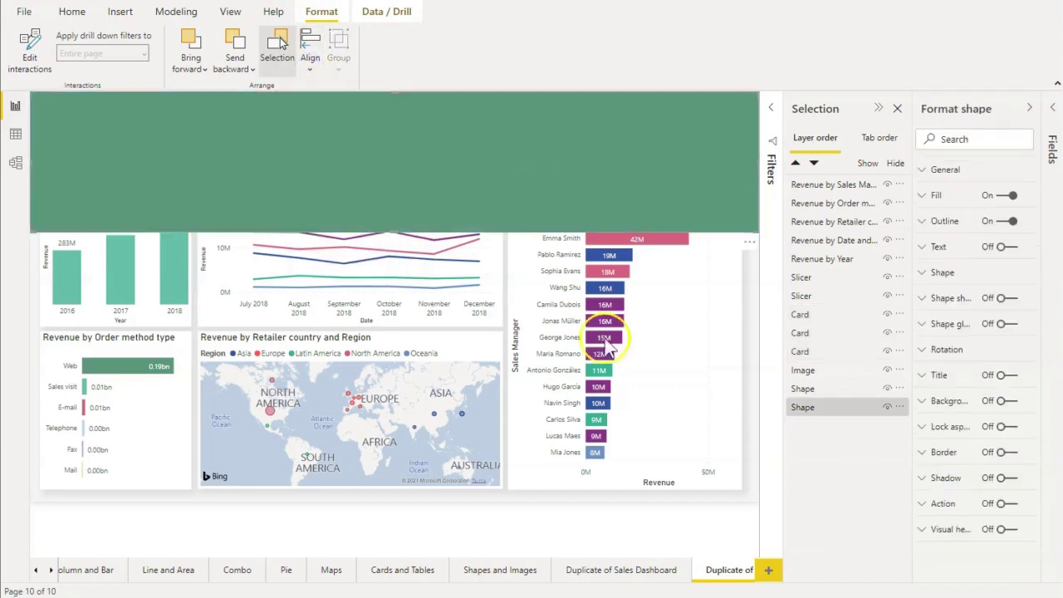
click(631, 528)
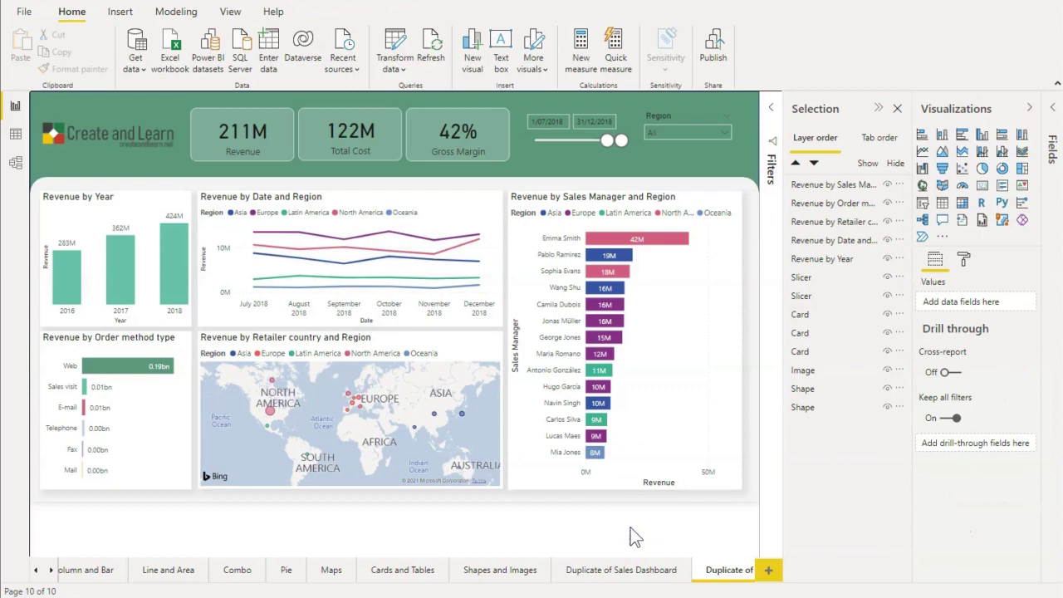
- Set the data label colour of the Revenue, Total Cost and Gross Margin cards to white
click(269, 138)
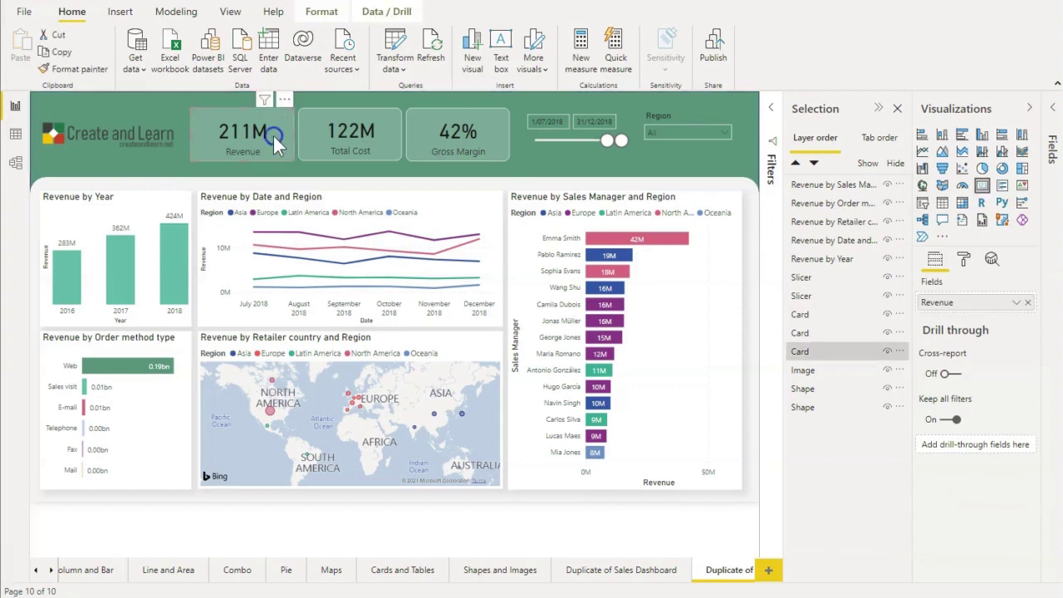
ctrl+click(351, 140)
ctrl+click(468, 133)
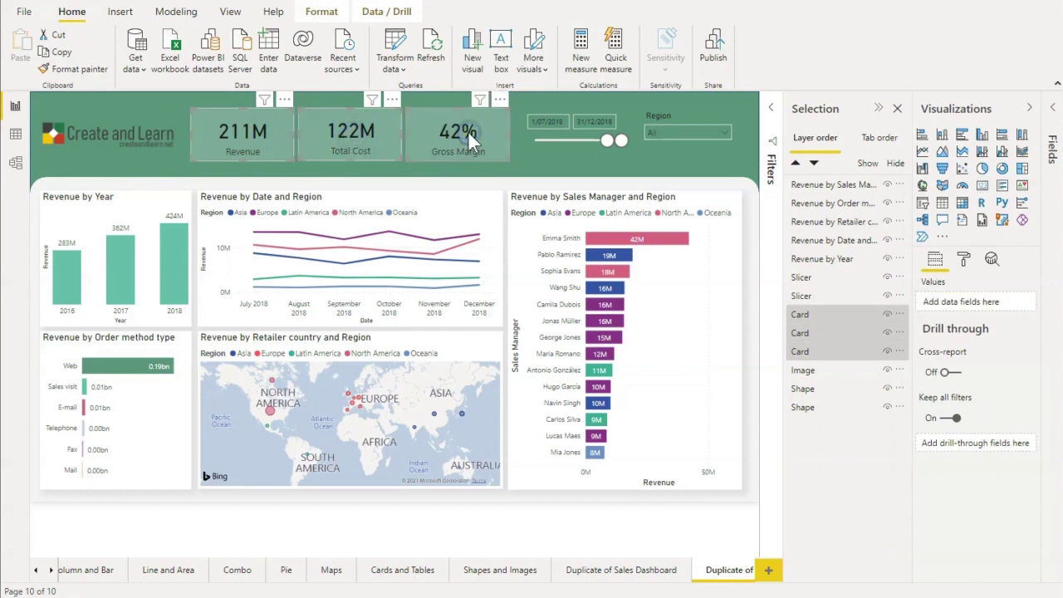
click(964, 261)
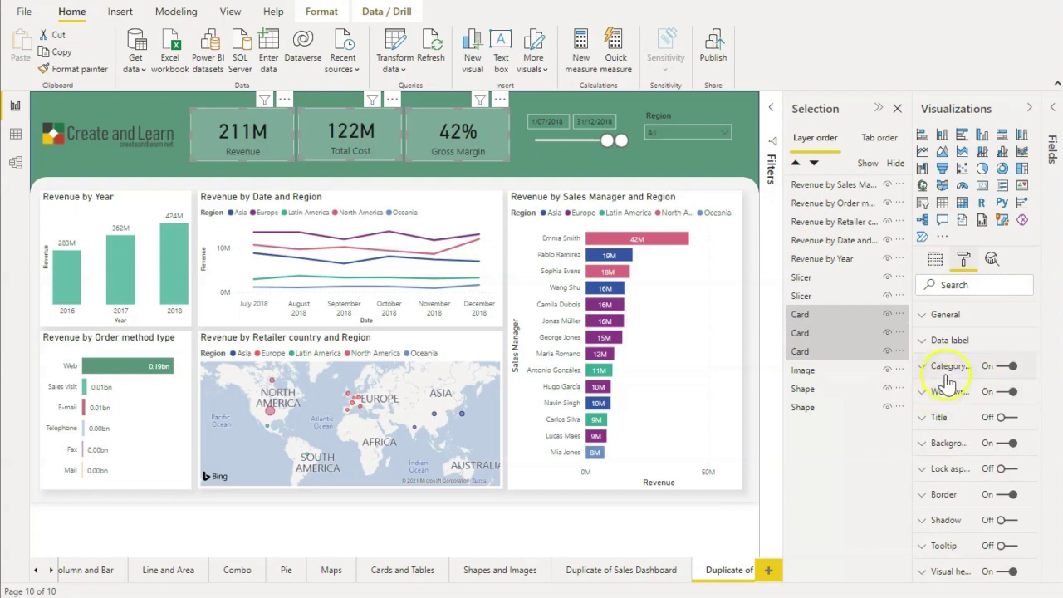
click(935, 341)
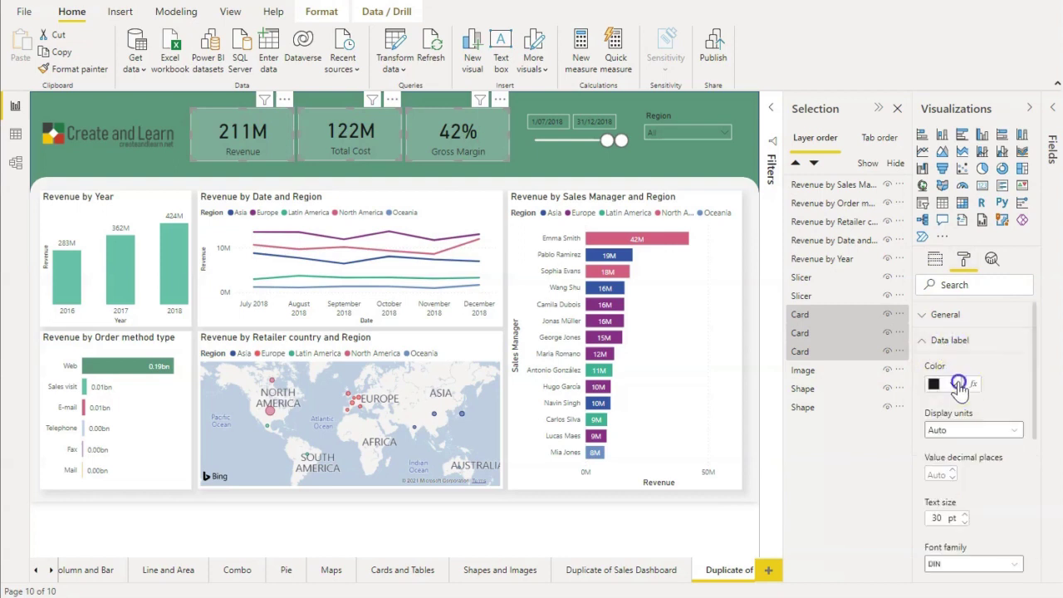
click(959, 384)
click(954, 320)
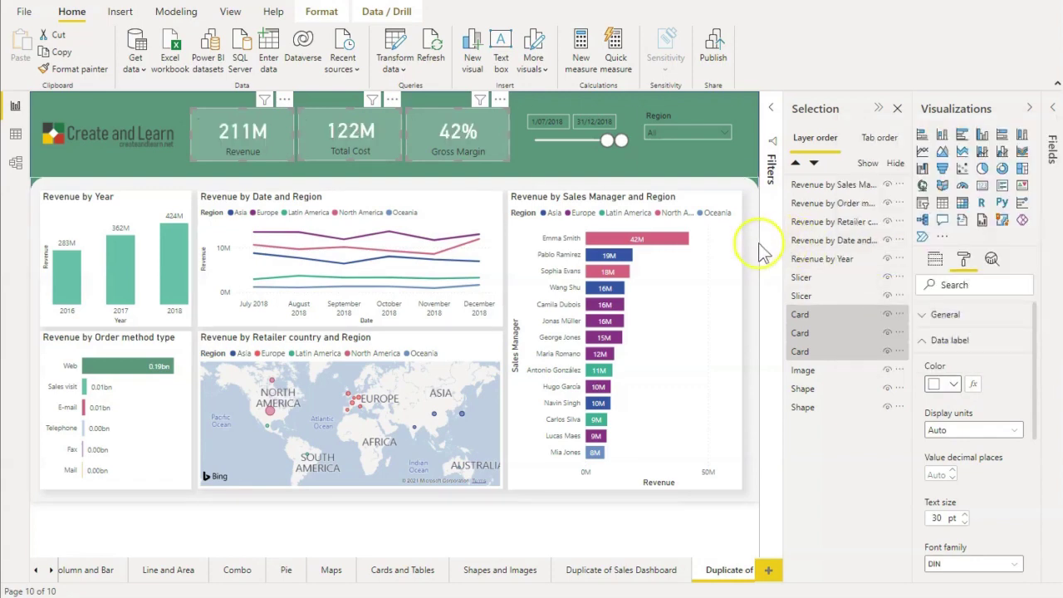
click(630, 517)
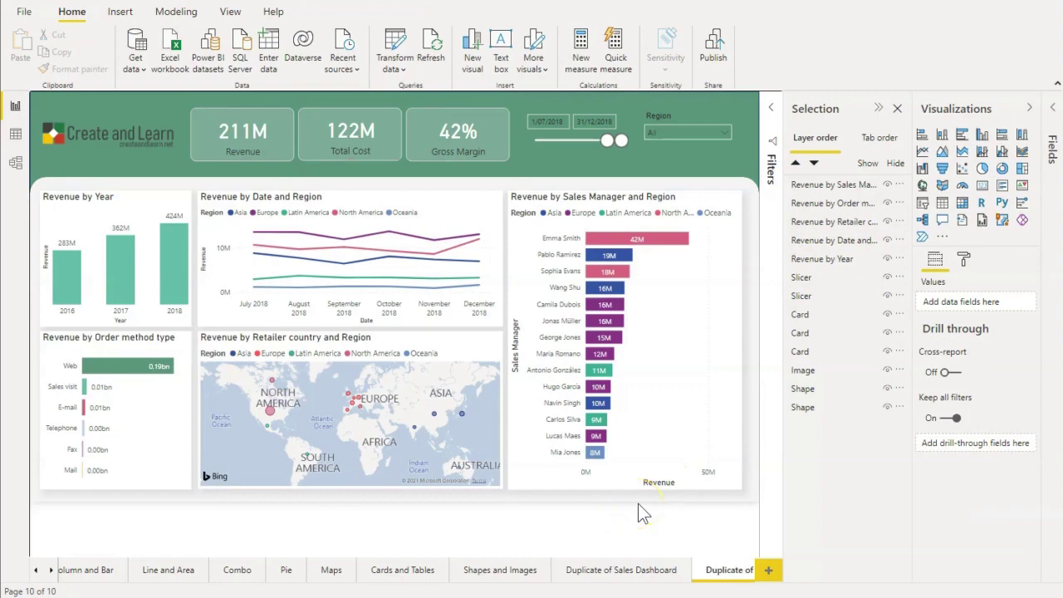
click(291, 531)
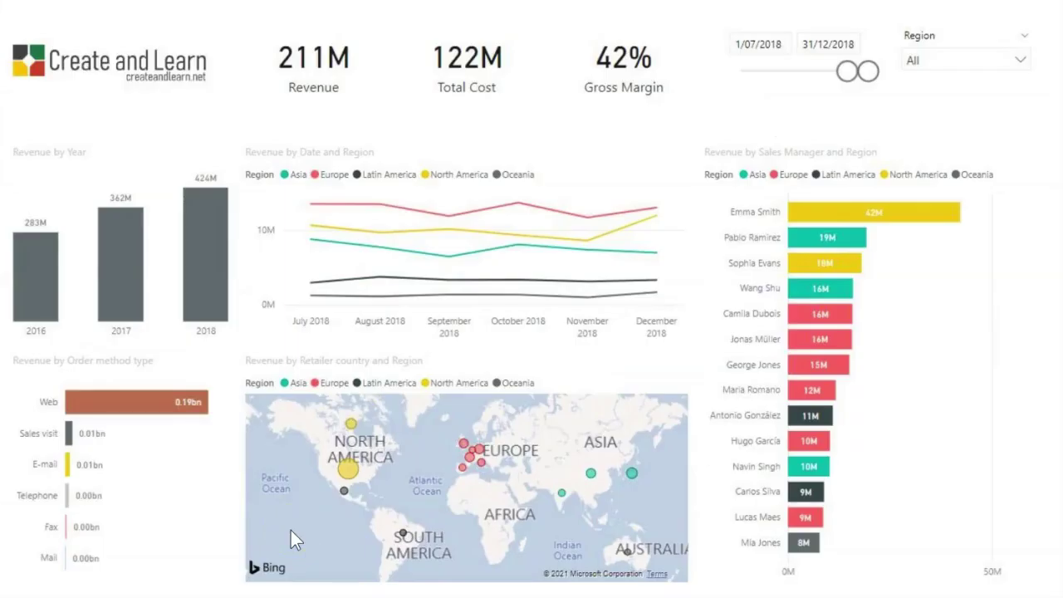
click(330, 513)
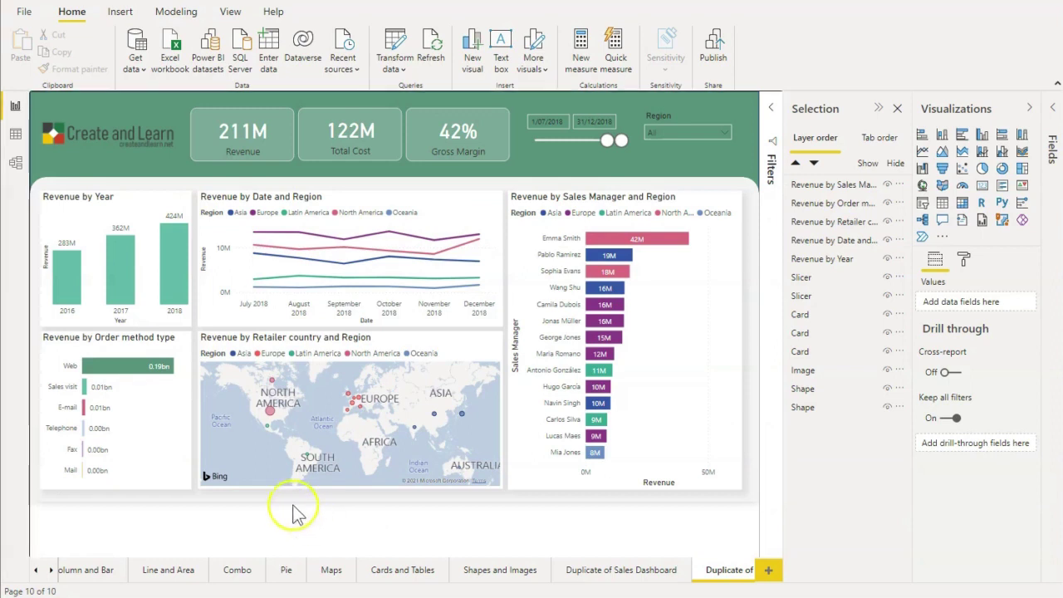
click(113, 368)
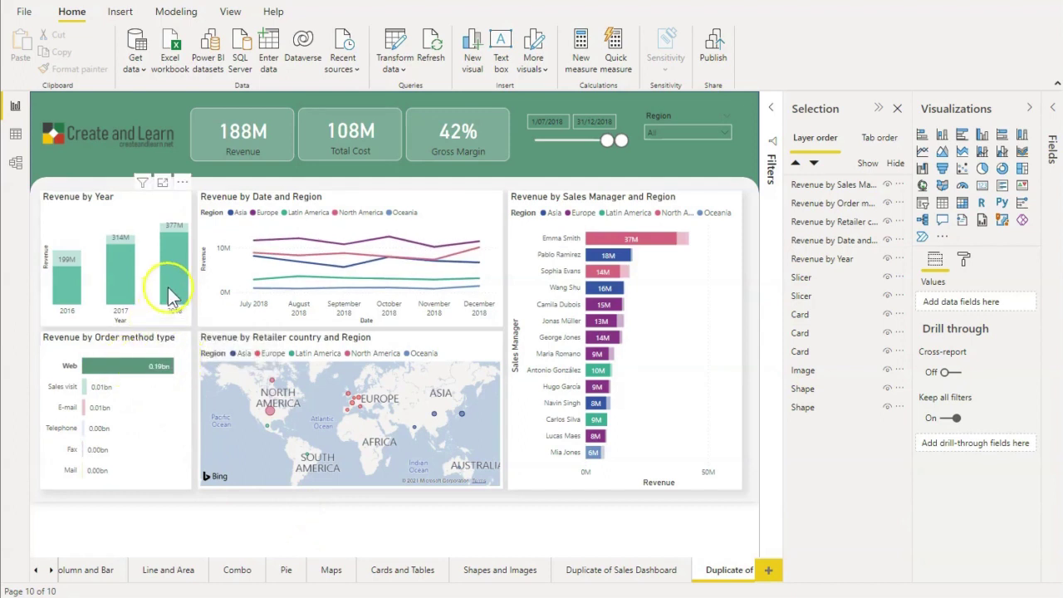
mouse_move(171, 291)
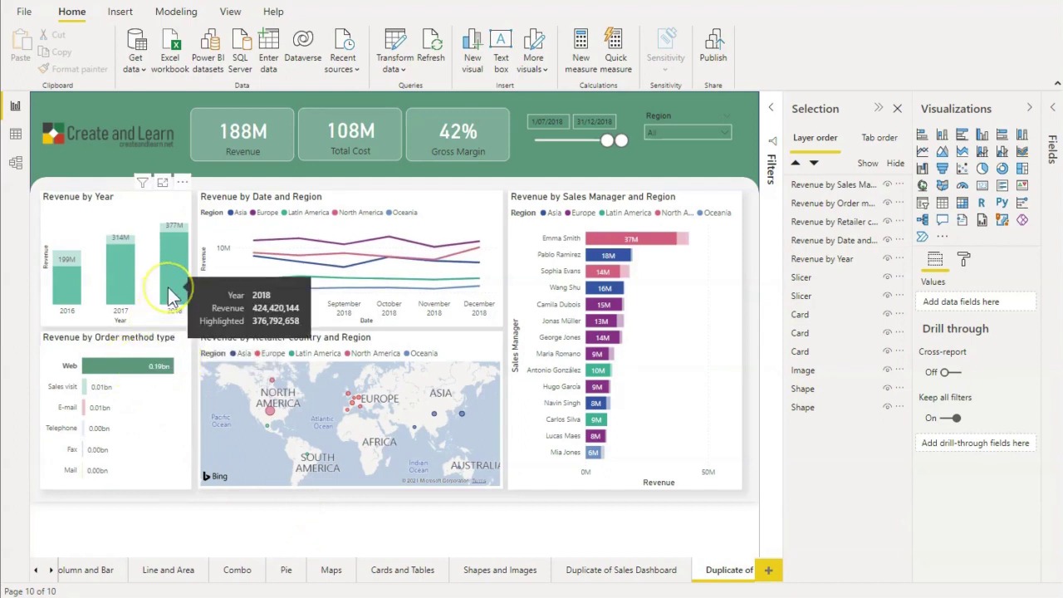
click(423, 246)
click(423, 248)
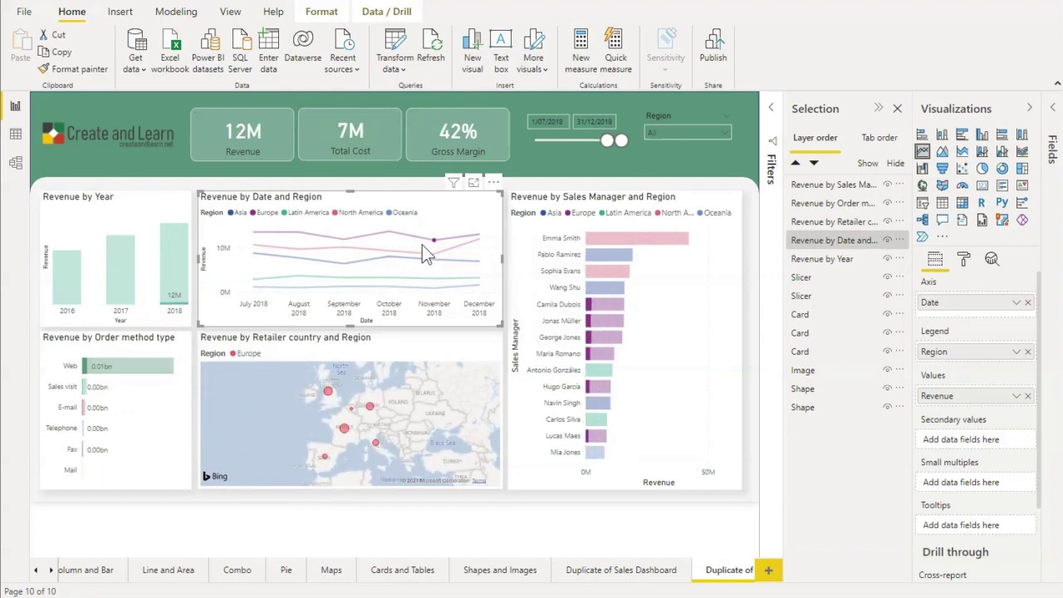
click(154, 367)
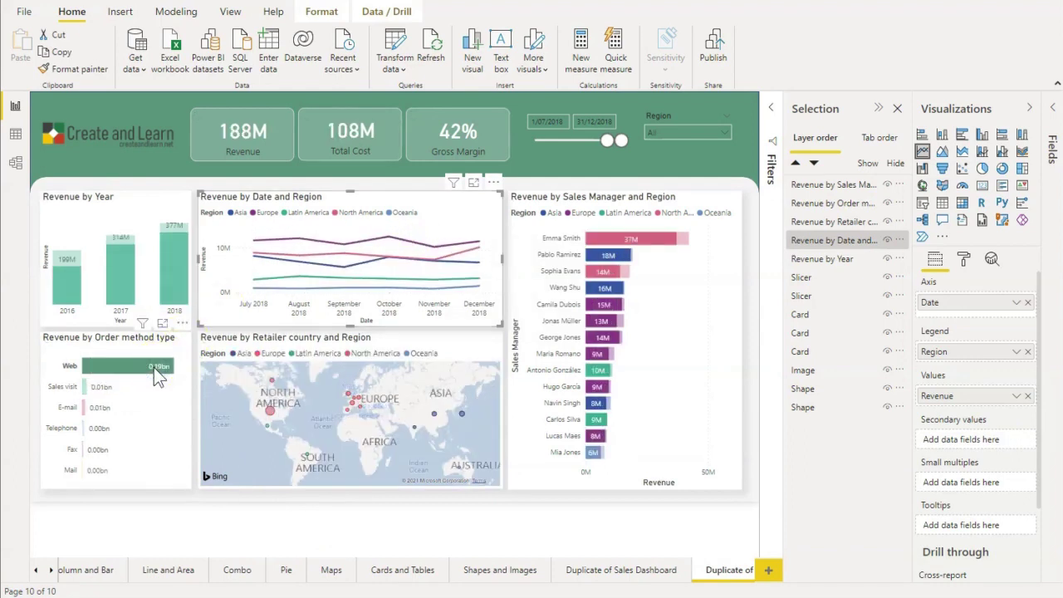
click(132, 372)
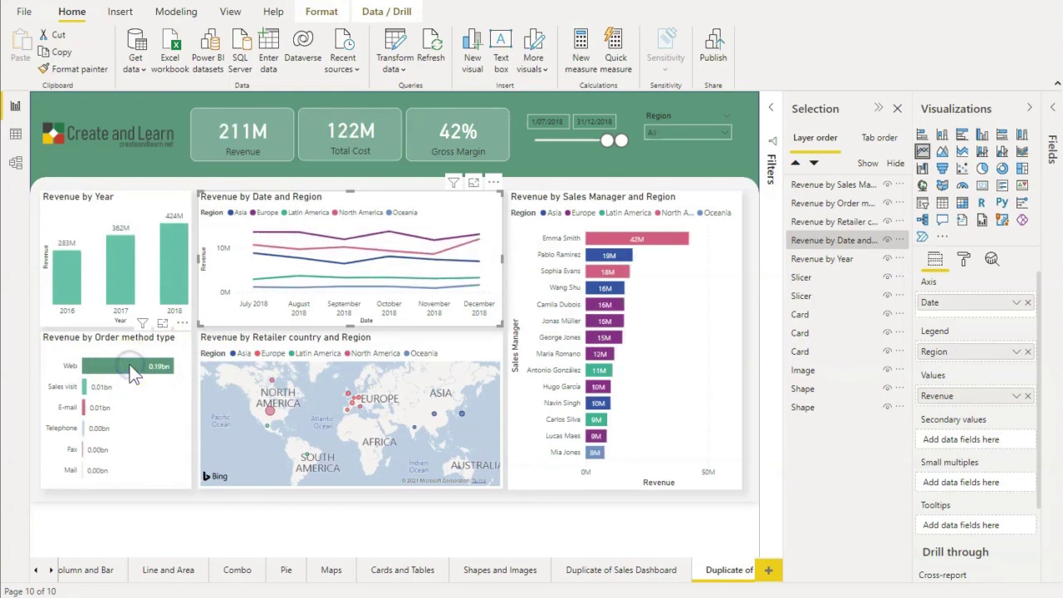